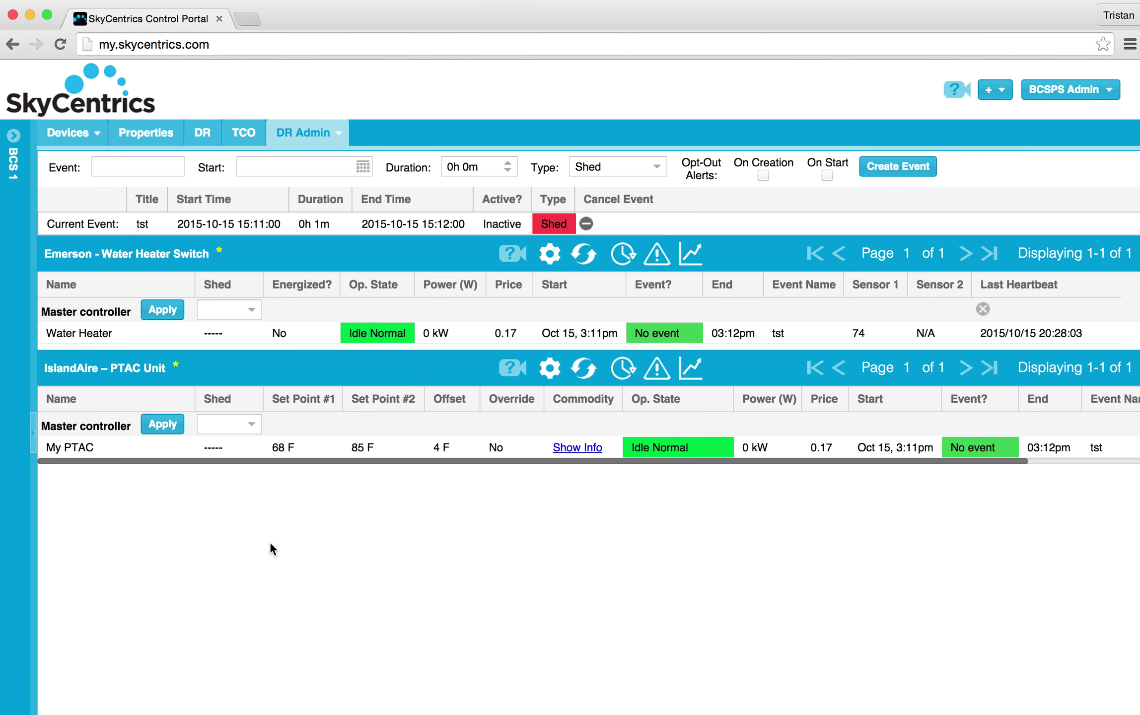
Switch to the CEA-2045 Simulator and review the available Current Operating State options for the smart grid device.
key(super+Tab)
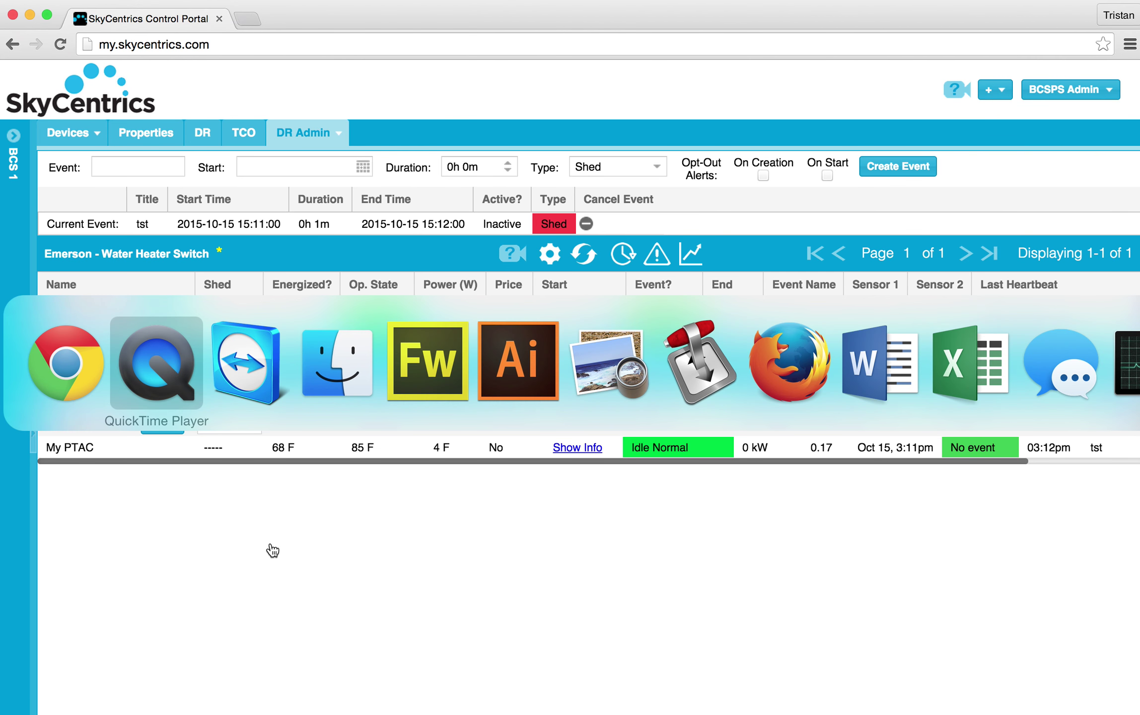
key(super+Tab)
key(super+Tab)
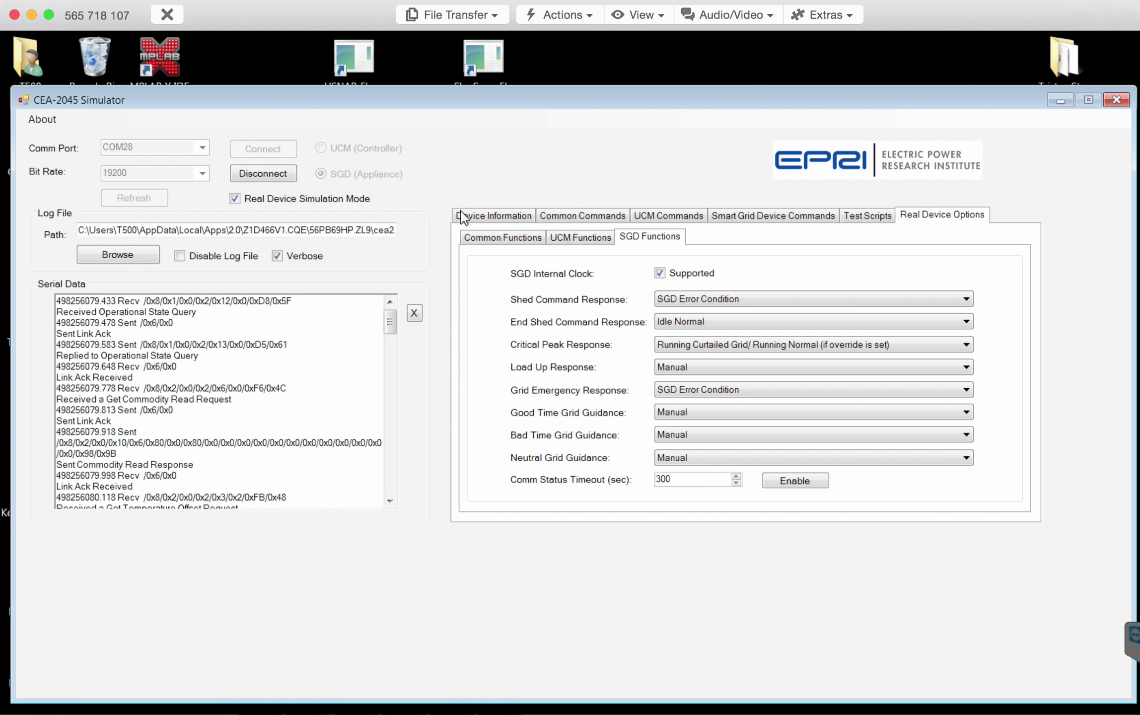
click(751, 218)
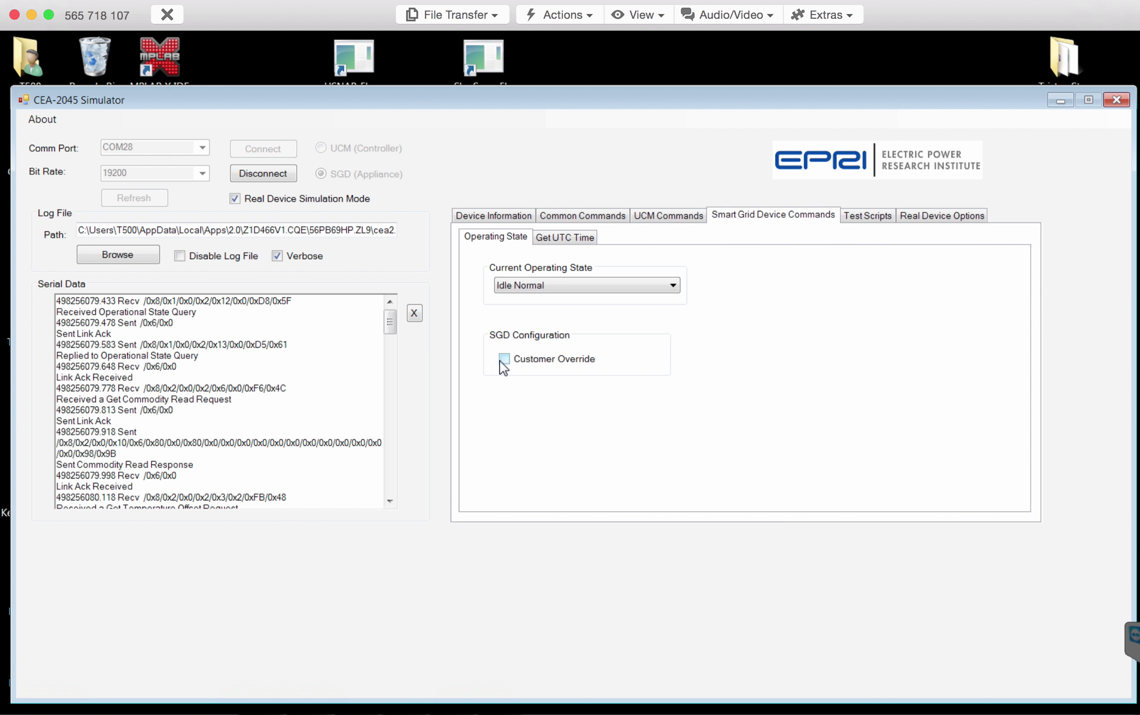
click(549, 286)
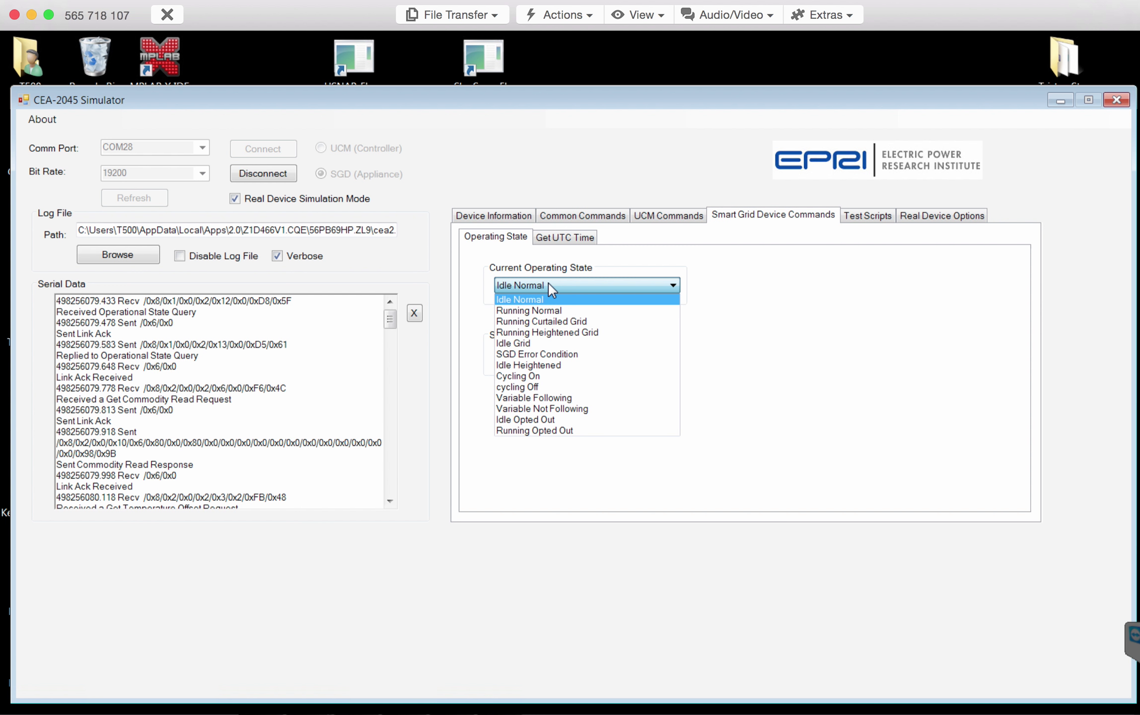
click(549, 287)
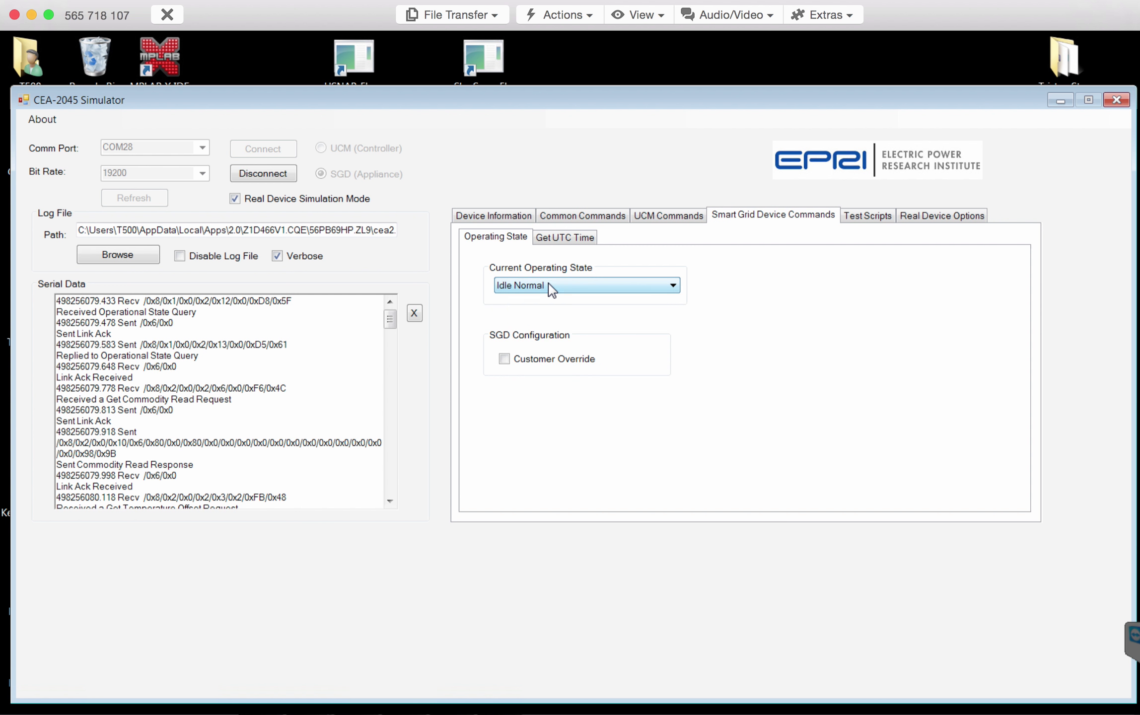
Review the Shed Command Response options in the simulator's SGD functions.
click(931, 214)
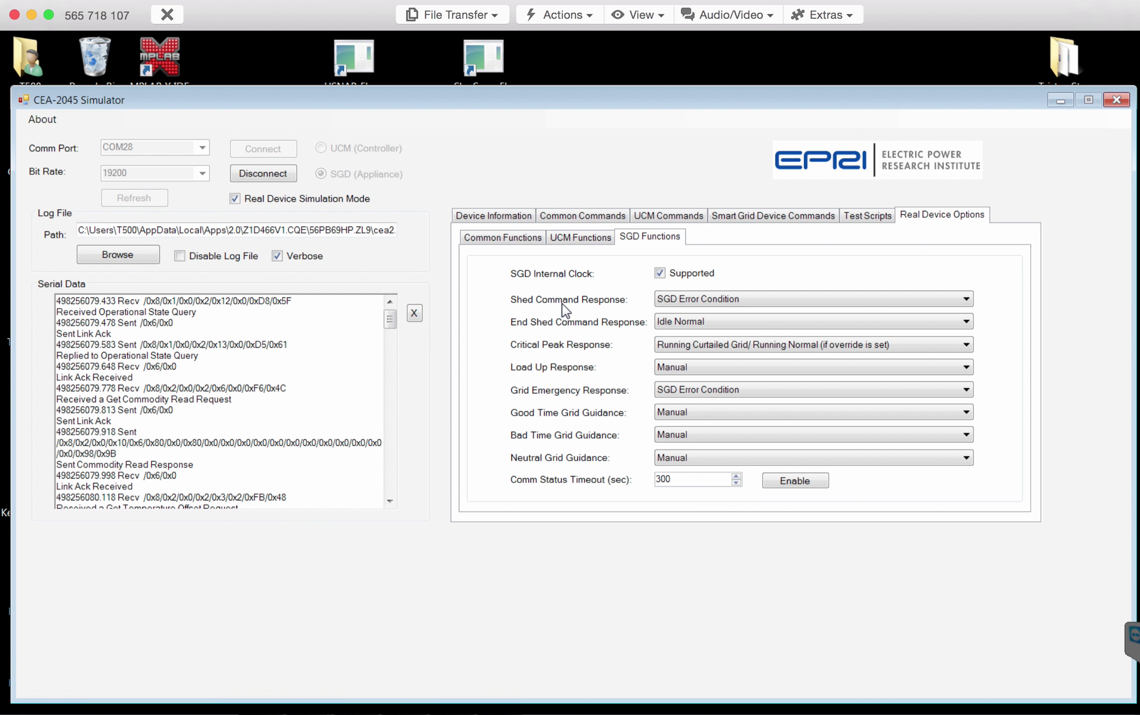
click(705, 303)
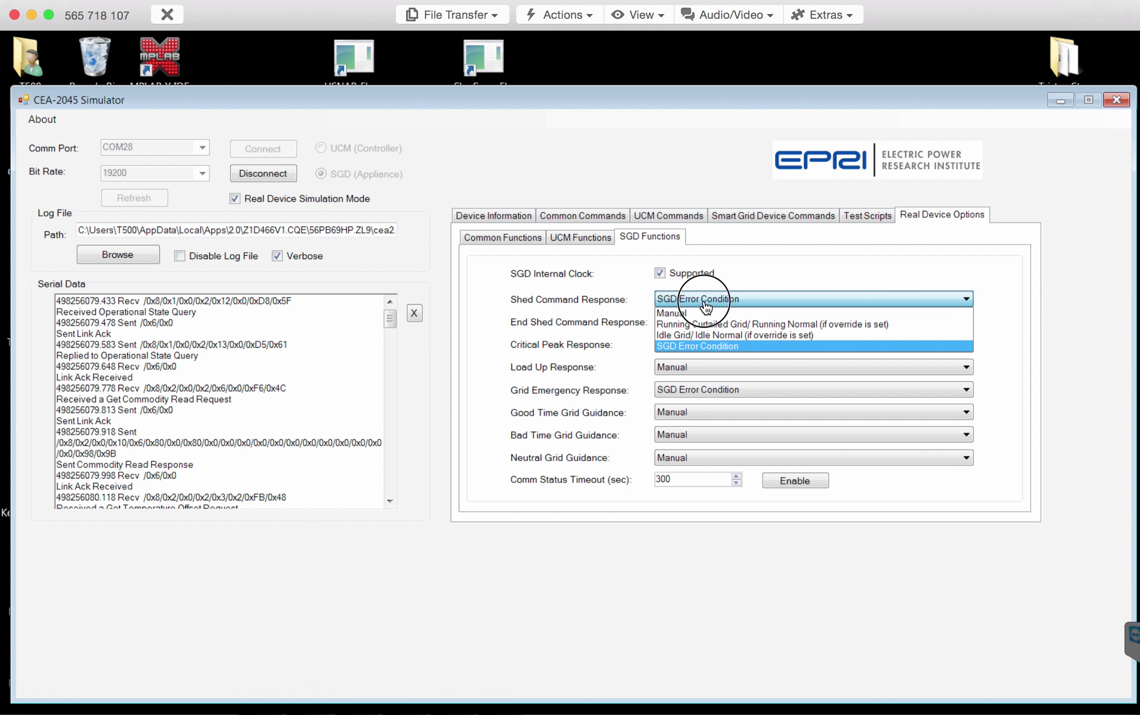
click(705, 304)
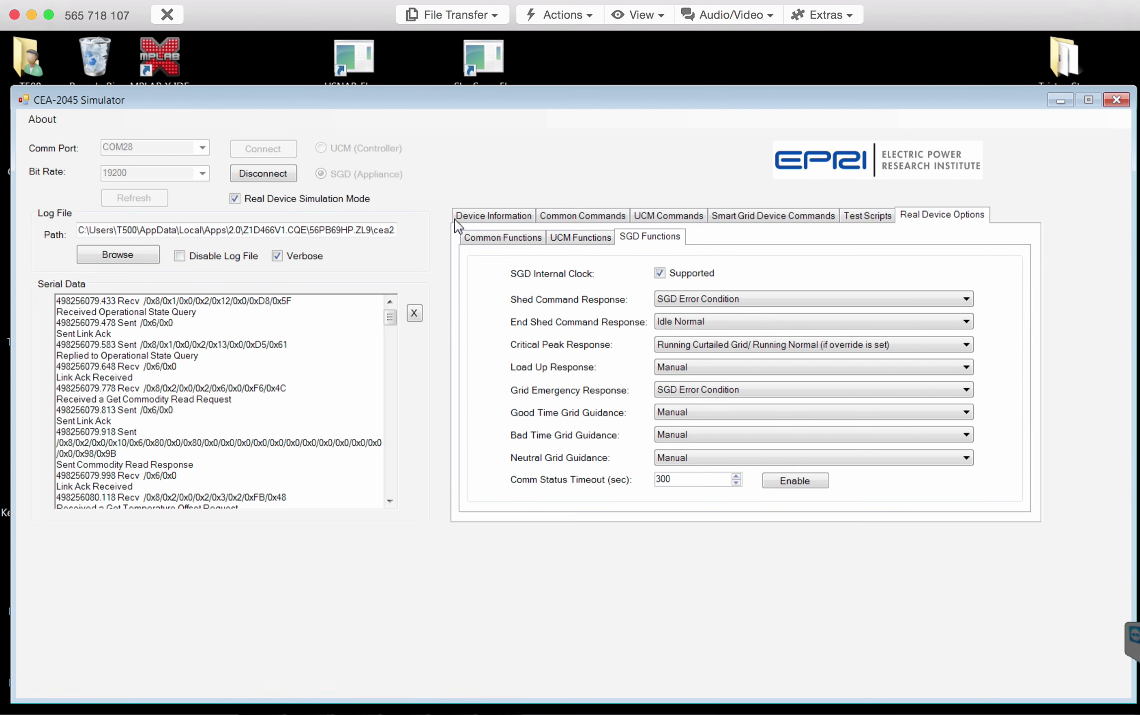
Switch to the SkyCentrics portal and view the commodity info for My PTAC.
key(super+Tab)
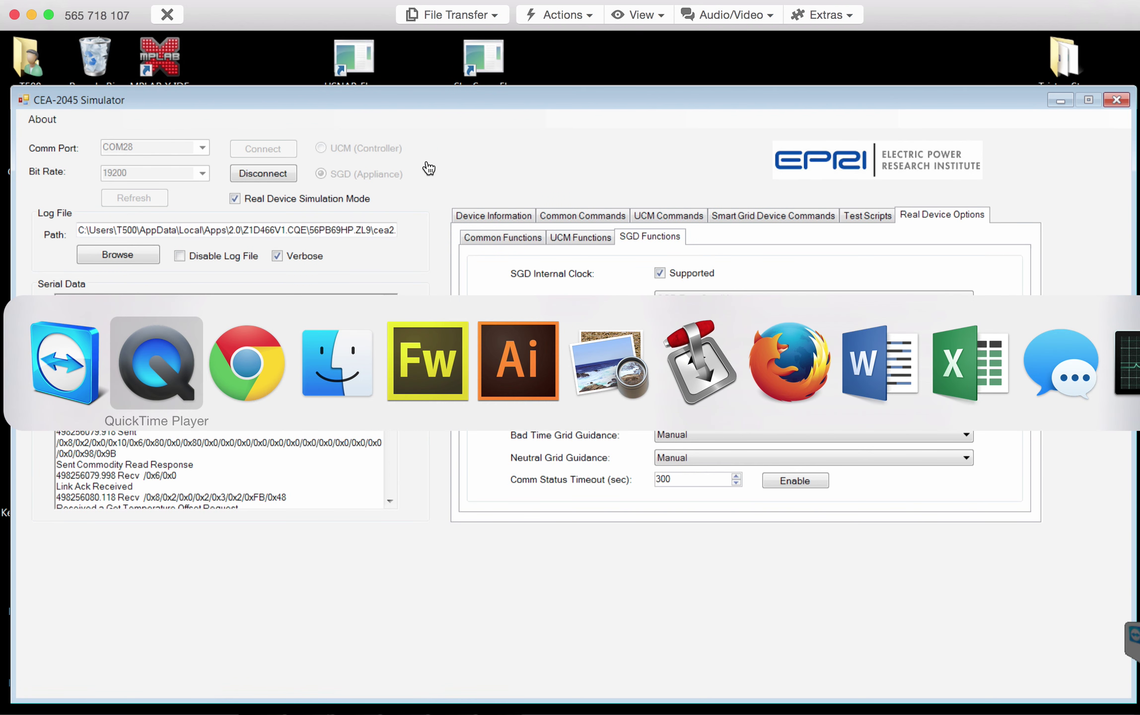
key(super+Tab)
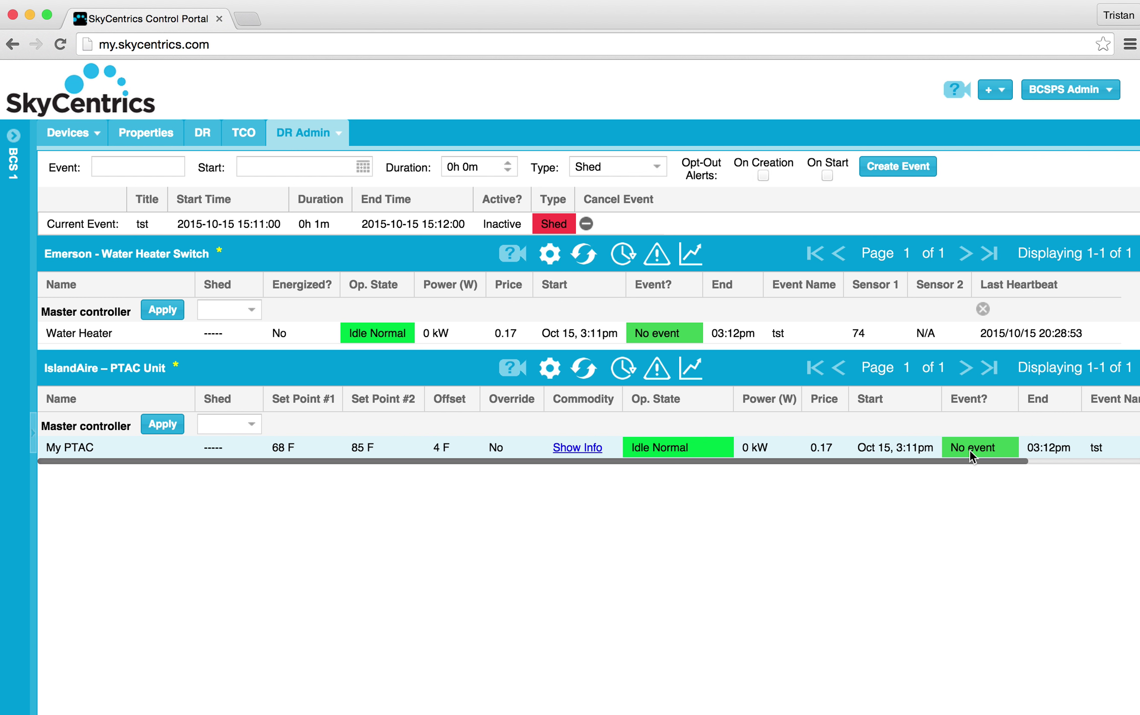
click(579, 449)
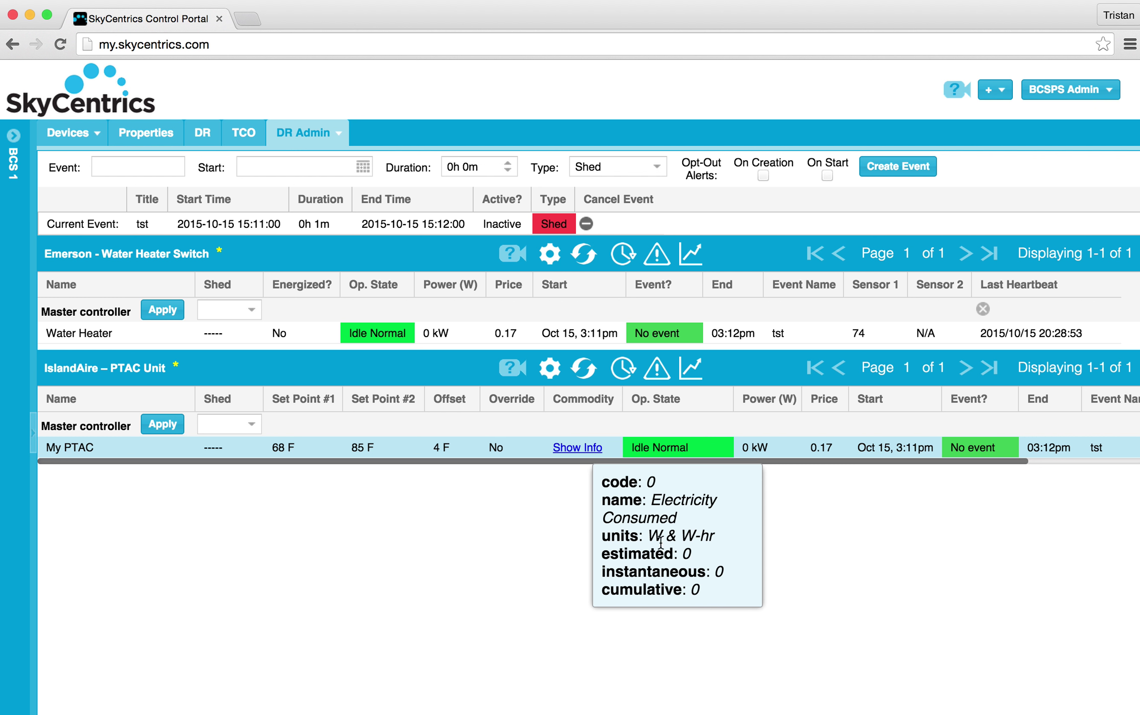
click(554, 516)
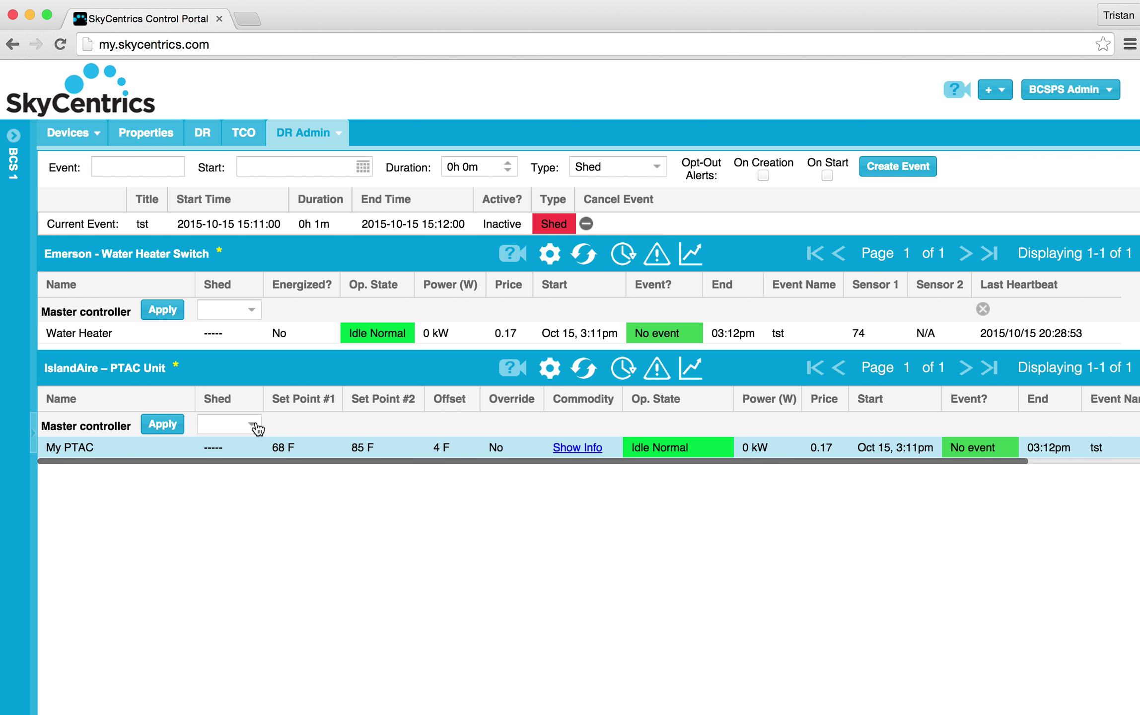
click(235, 449)
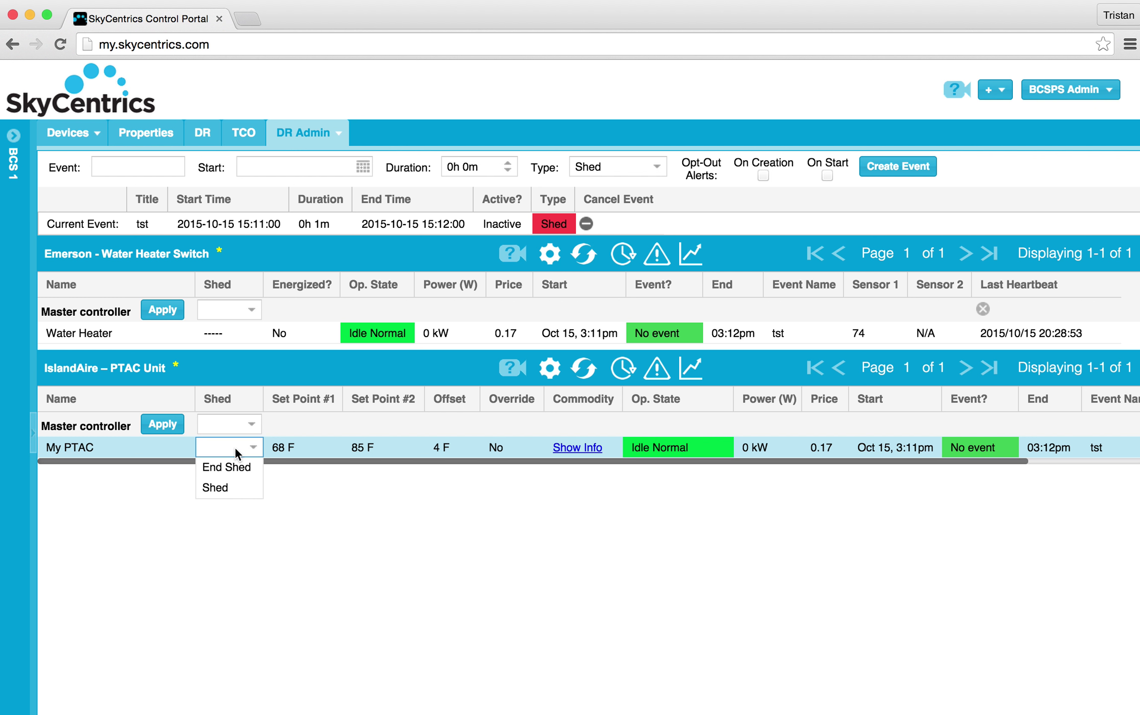
click(226, 488)
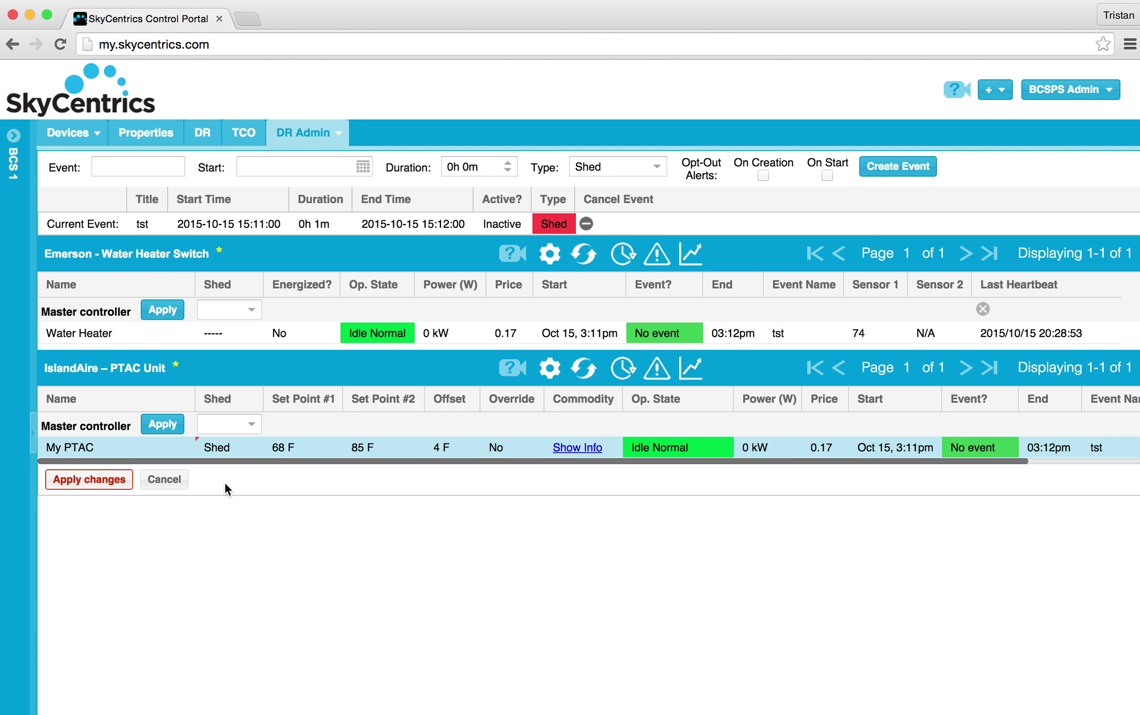
click(160, 479)
click(253, 425)
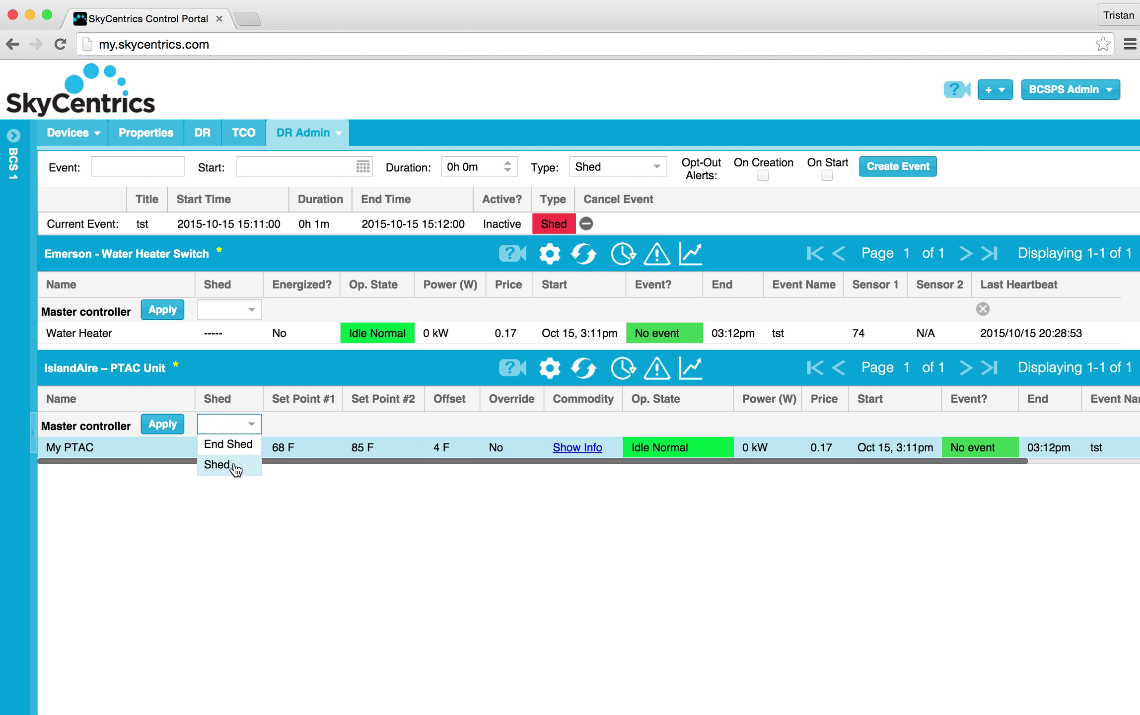
click(228, 449)
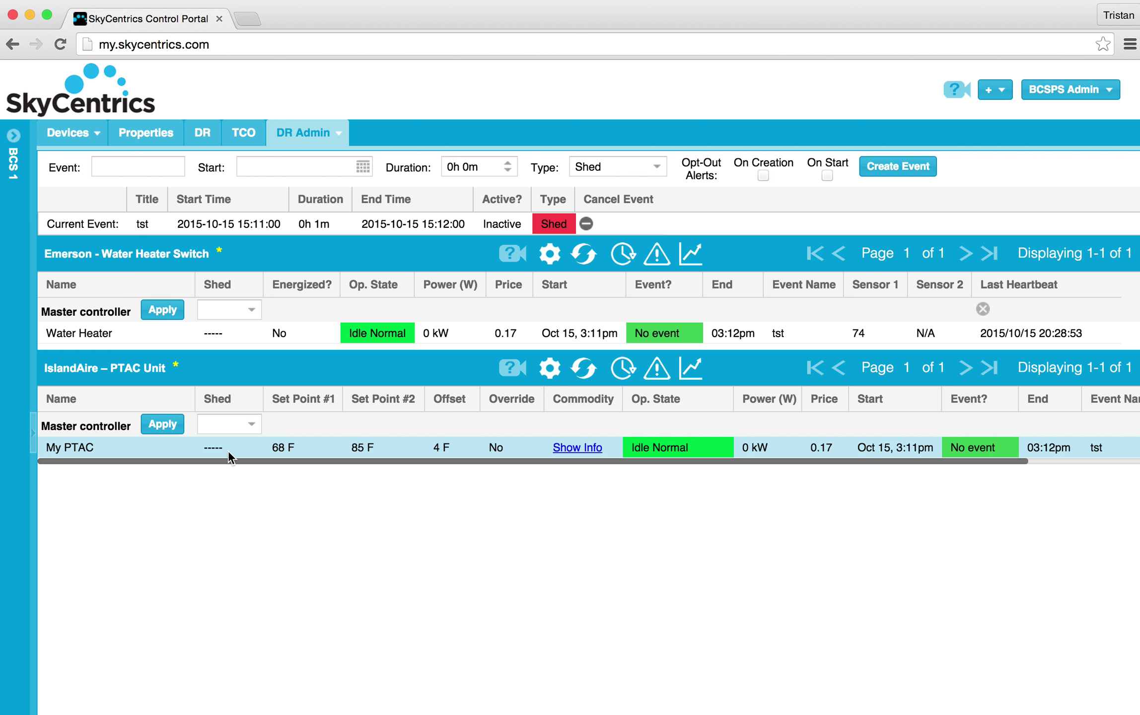
Set the shed command for My PTAC to Shed and apply the change.
click(227, 450)
click(220, 478)
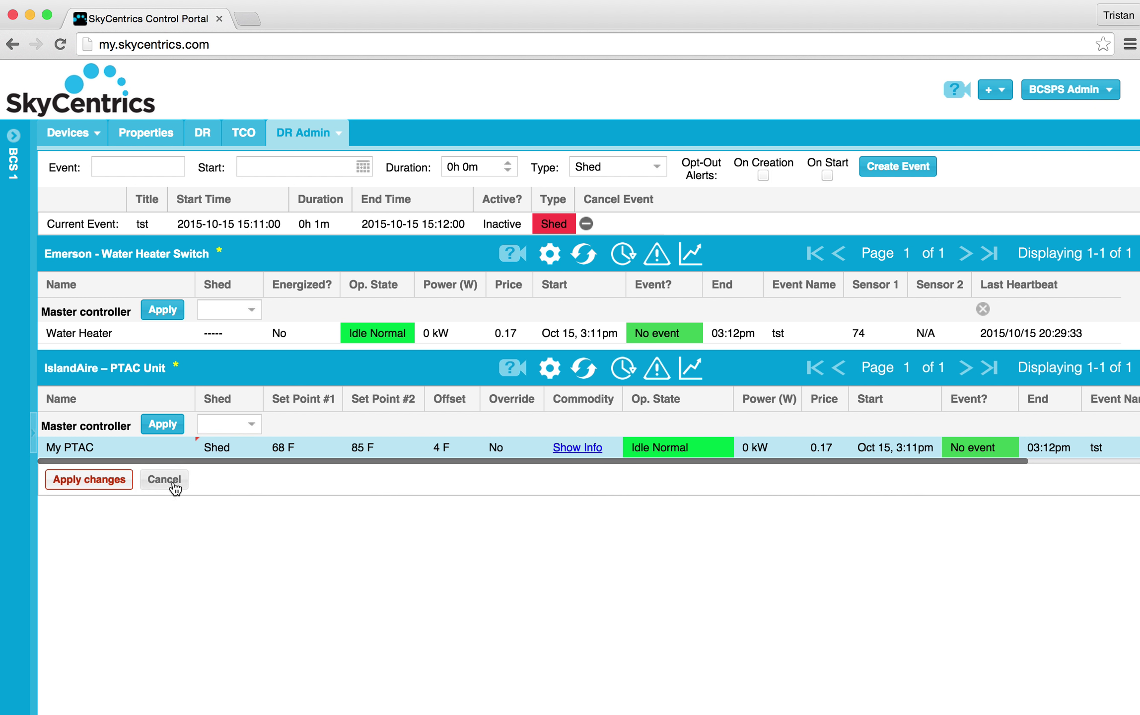
click(90, 479)
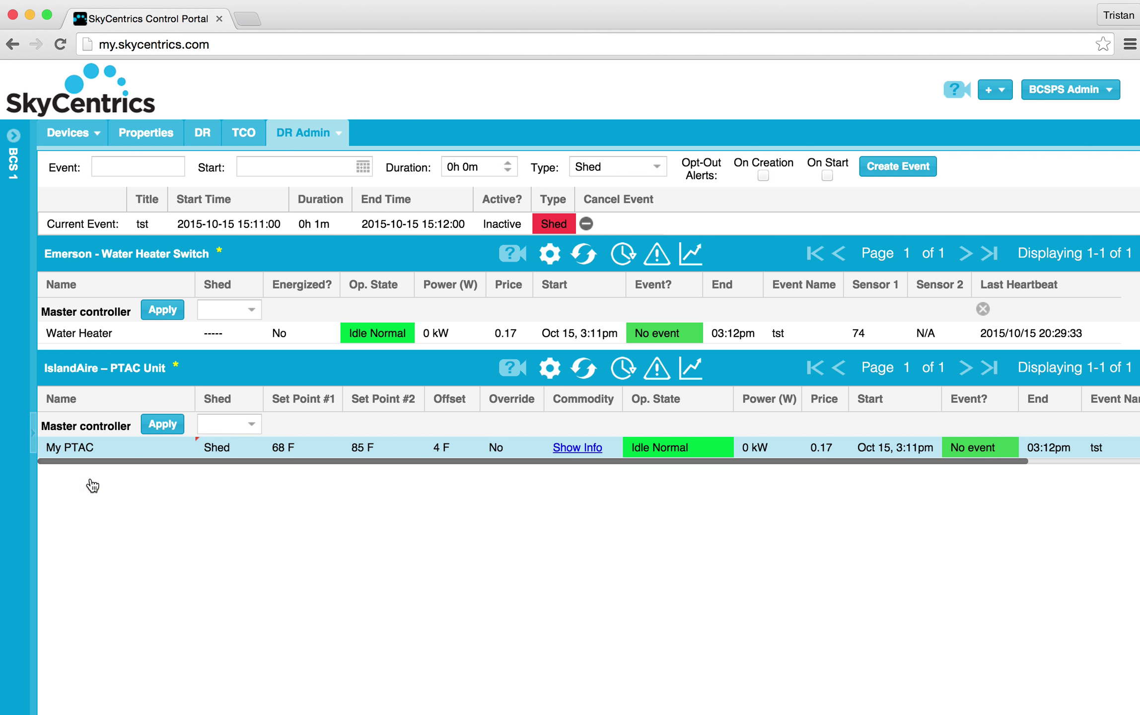
Switch to the CEA-2045 Simulator, check the device's current operating state and return to the SGD functions.
key(super+Tab)
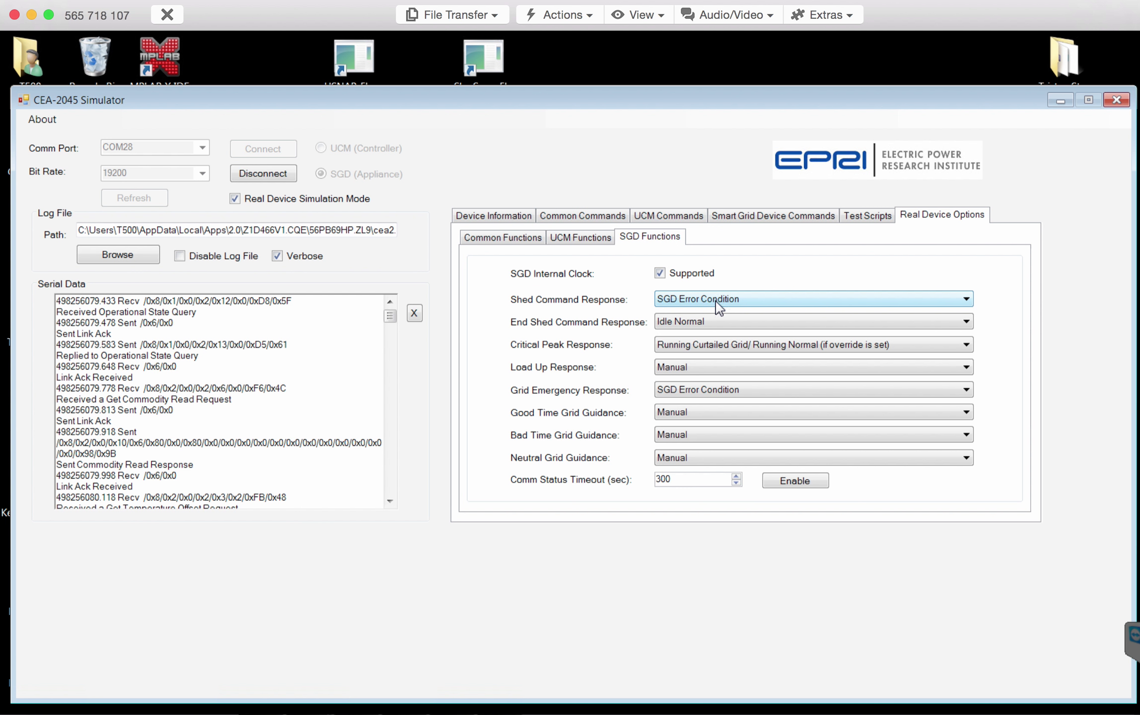
click(775, 214)
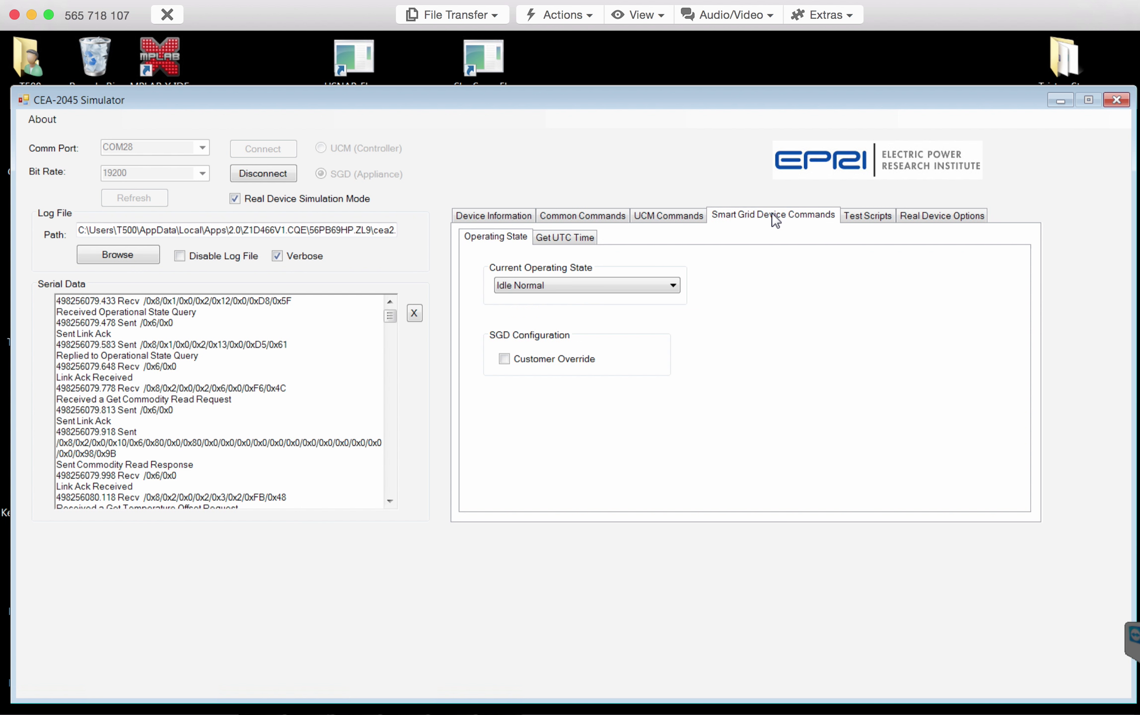
scroll(545, 321, down, 5)
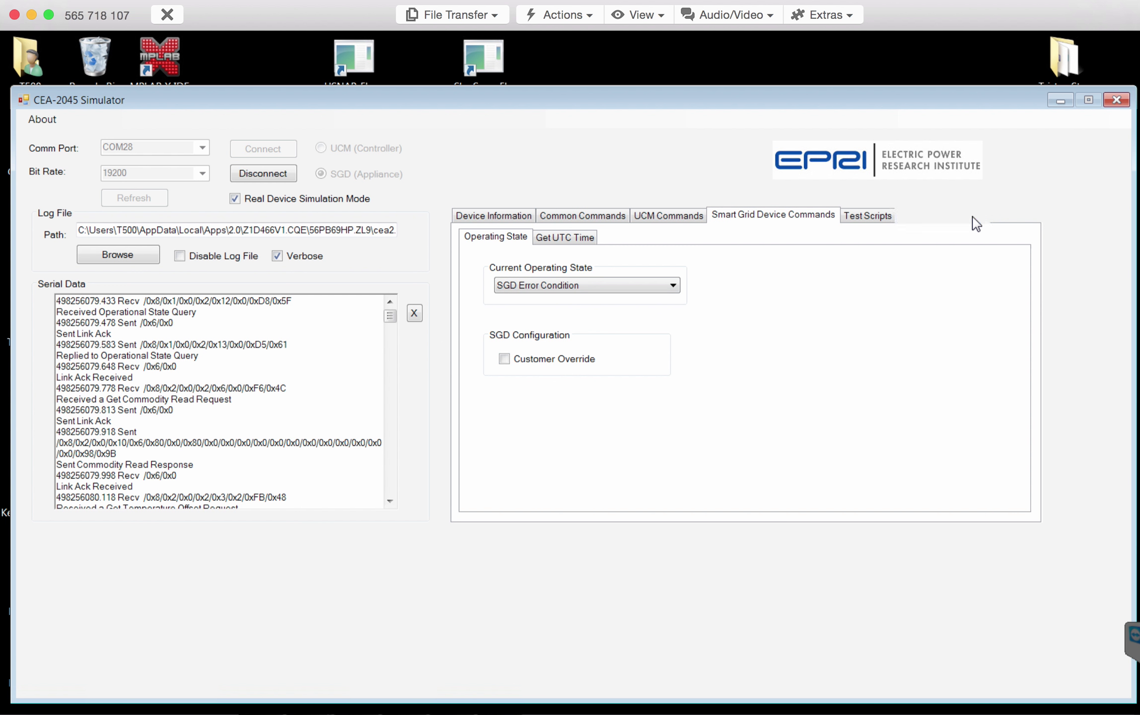
click(953, 218)
Refresh the IslandAire PTAC Unit list in the SkyCentrics portal and compare its operating state with the one in the simulator.
key(super+Tab)
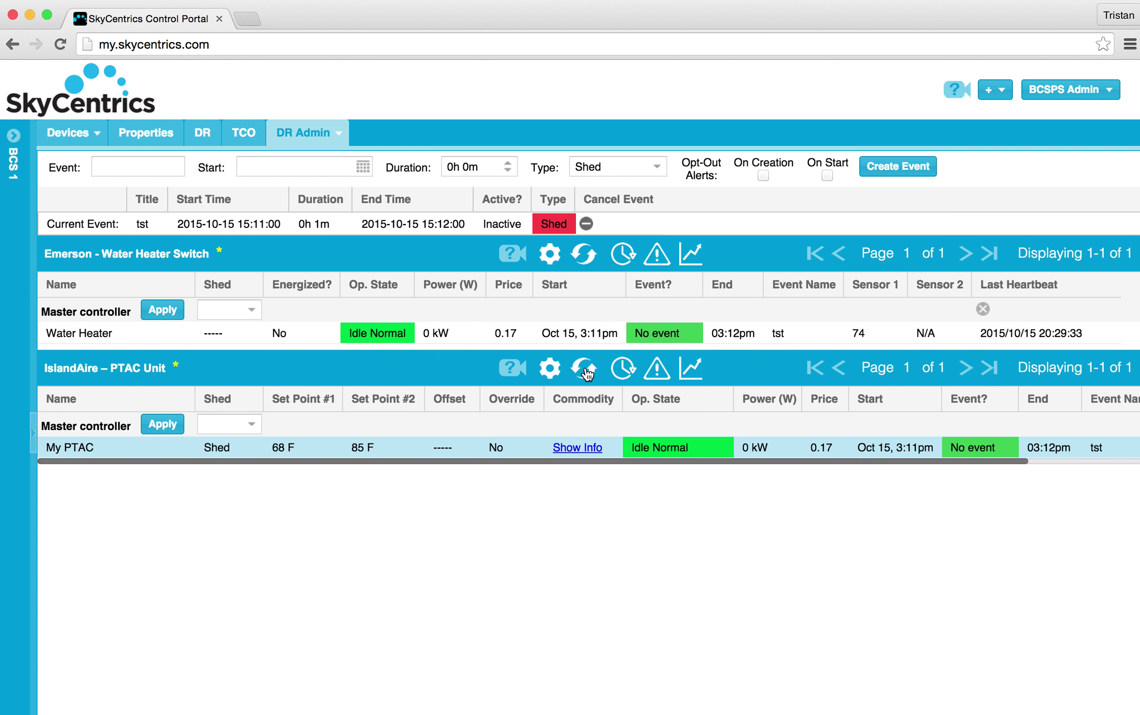
click(588, 372)
key(super+Tab)
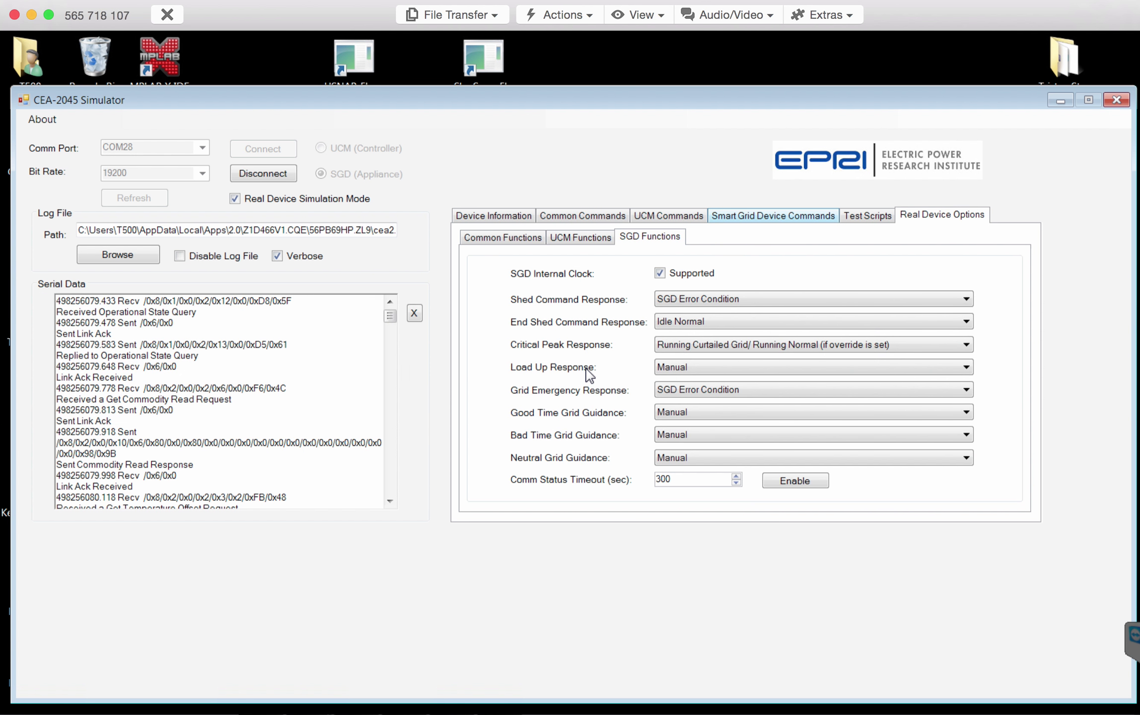
click(740, 218)
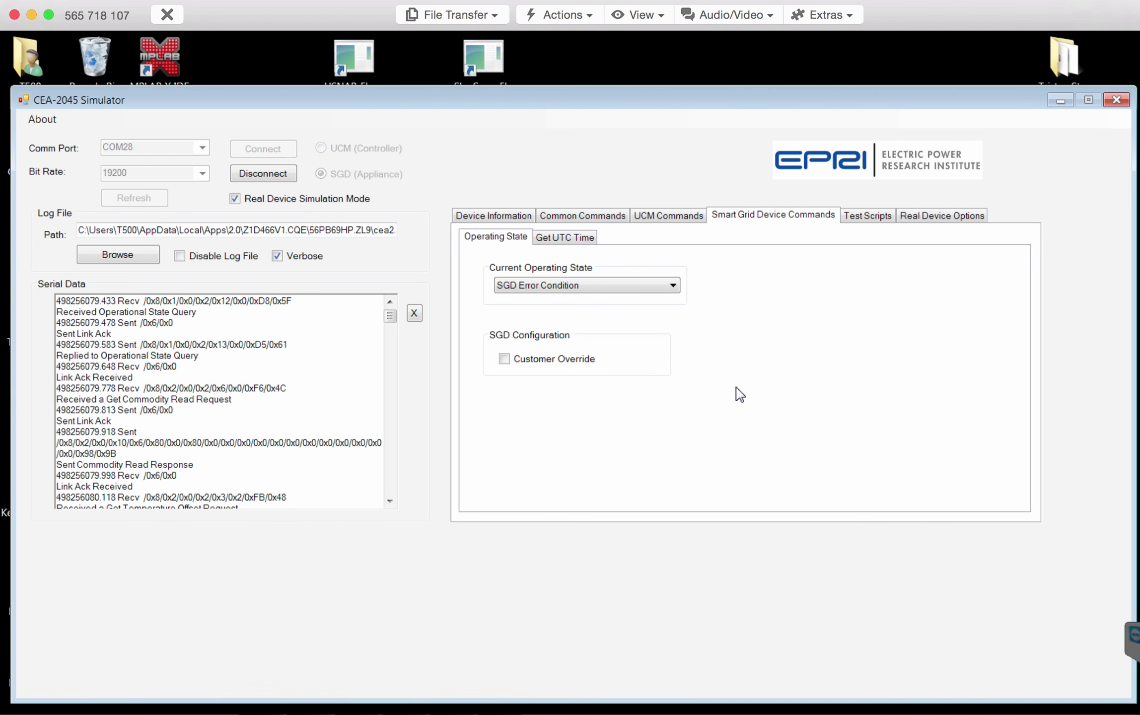
key(super+Tab)
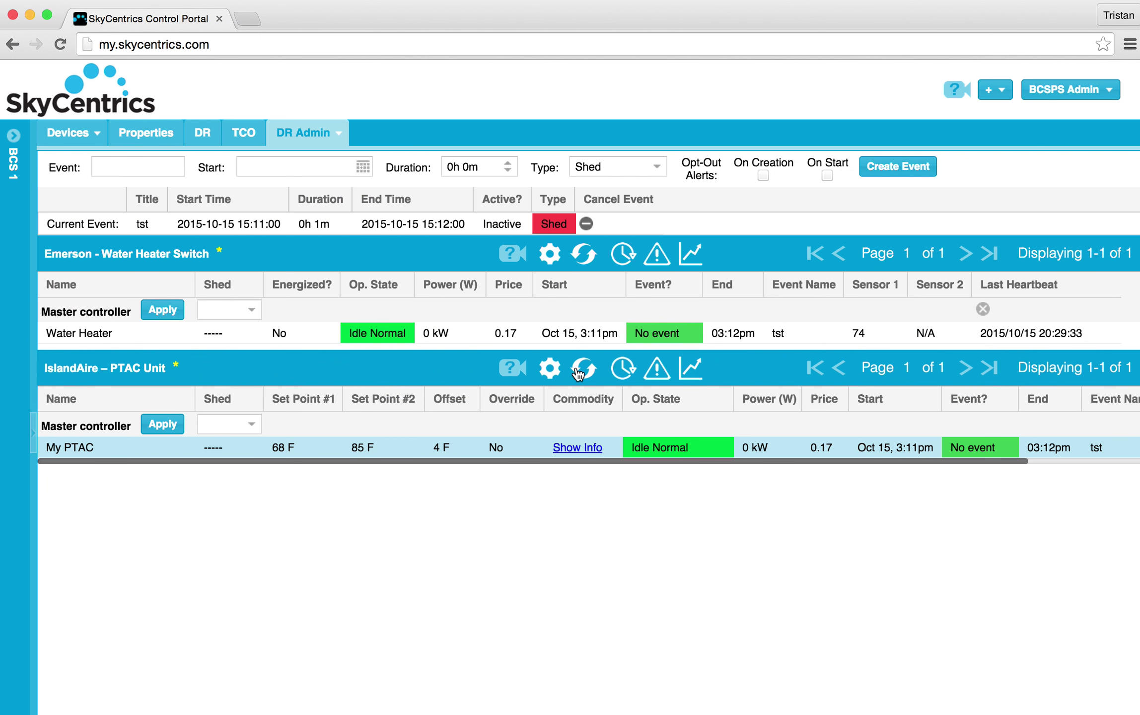
click(578, 370)
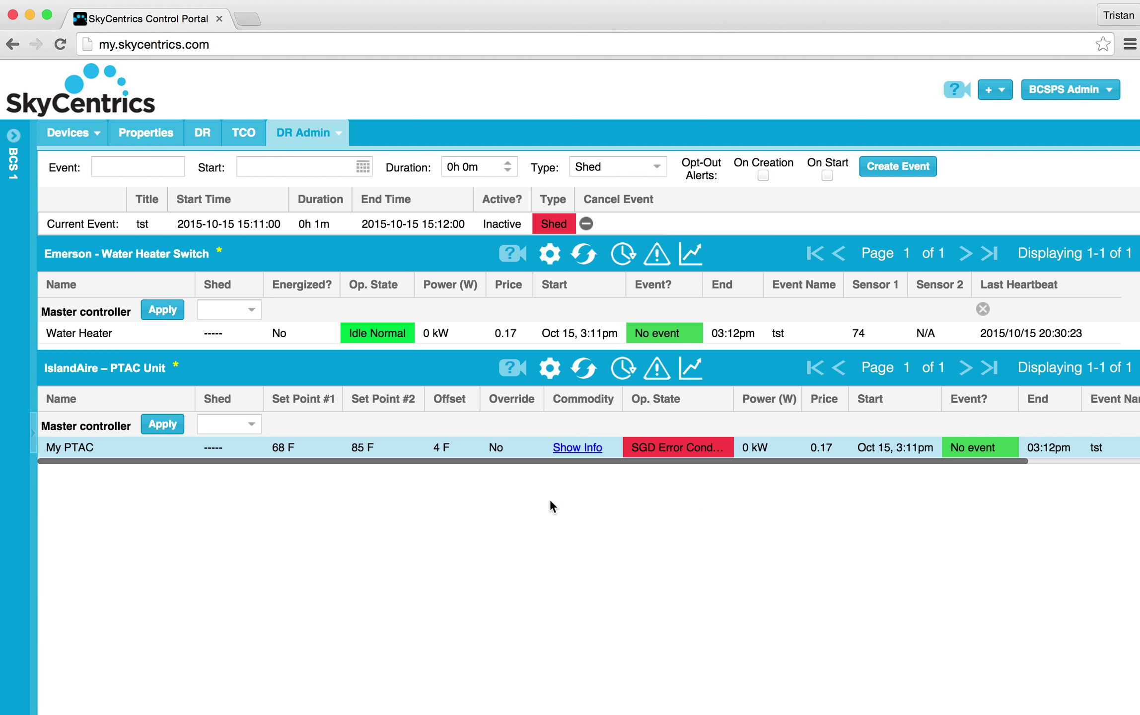
Apply End Shed to the IslandAire PTAC units through the master controller.
click(252, 423)
click(238, 438)
click(168, 427)
Check the simulator's End Shed Command Response and current operating state, and refresh the PTAC Unit list in the SkyCentrics portal.
key(super+Tab)
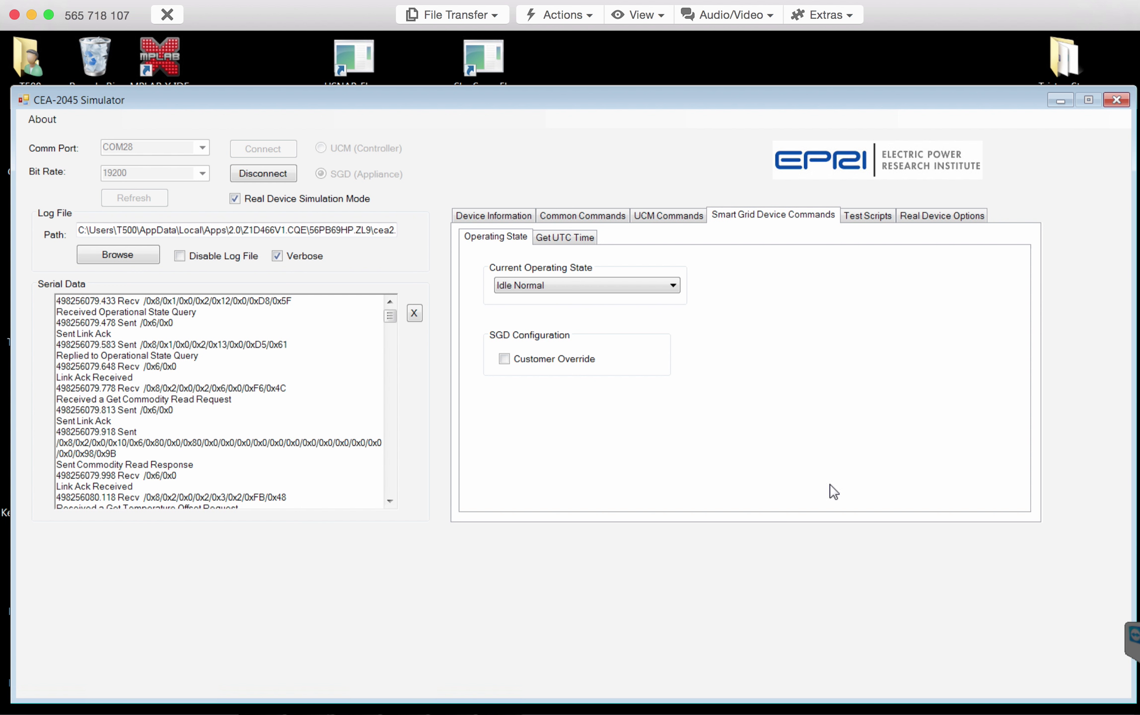
click(929, 218)
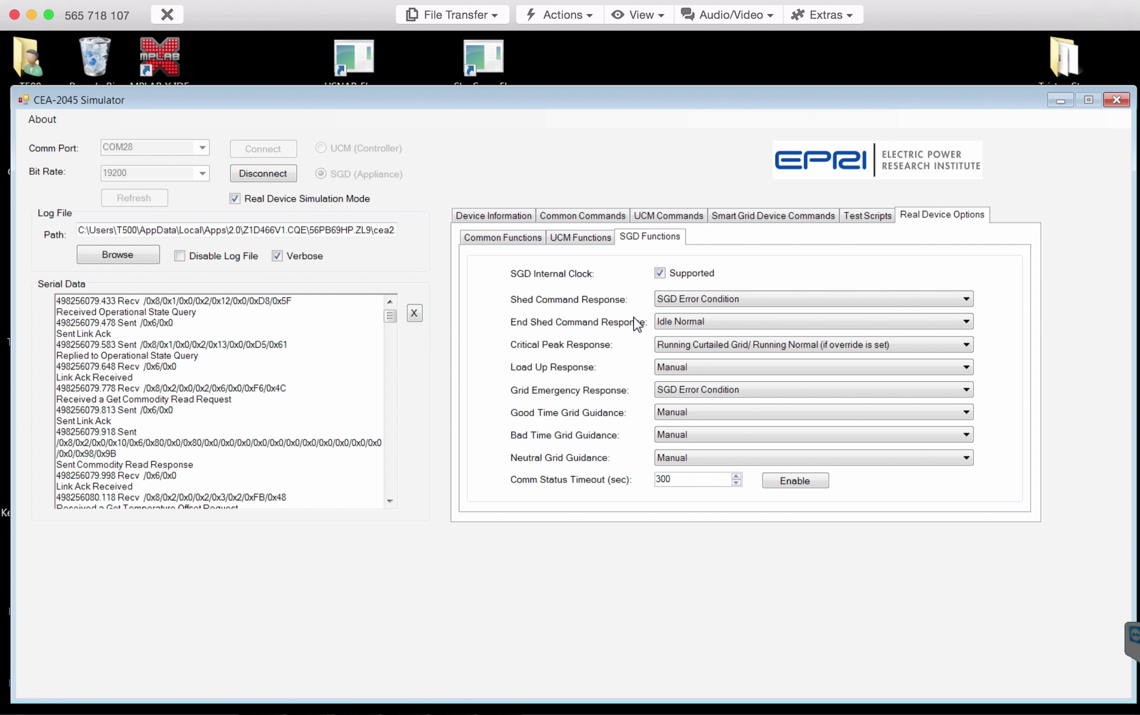
click(760, 217)
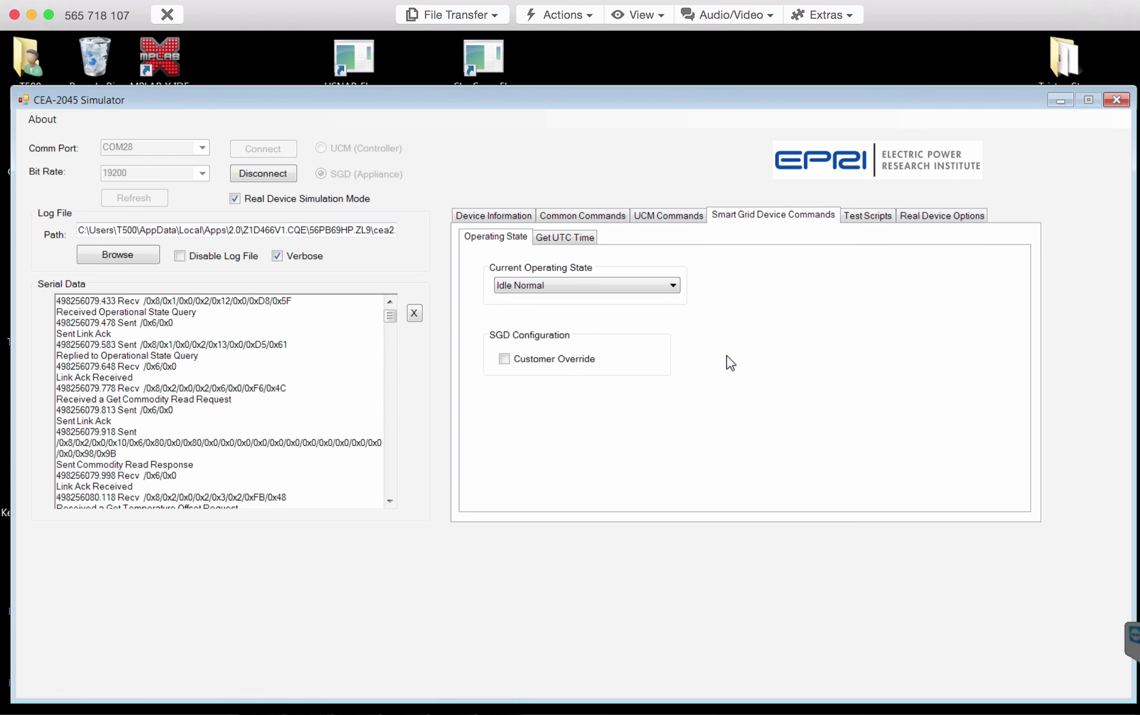
key(super+Tab)
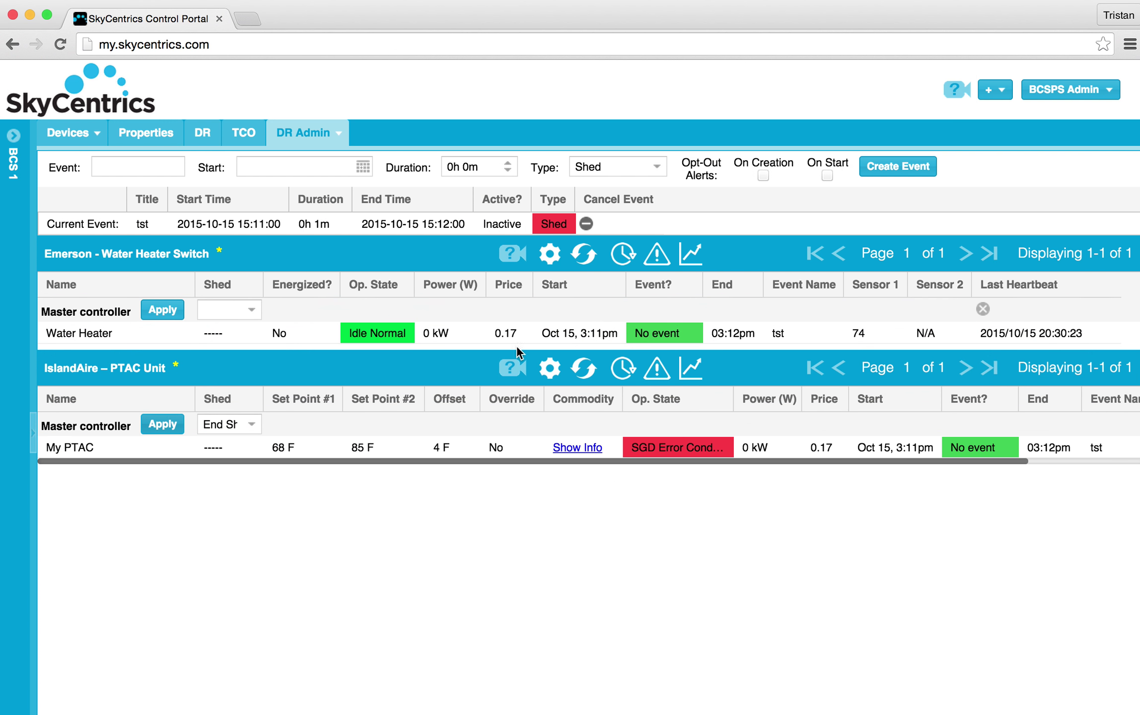
click(576, 368)
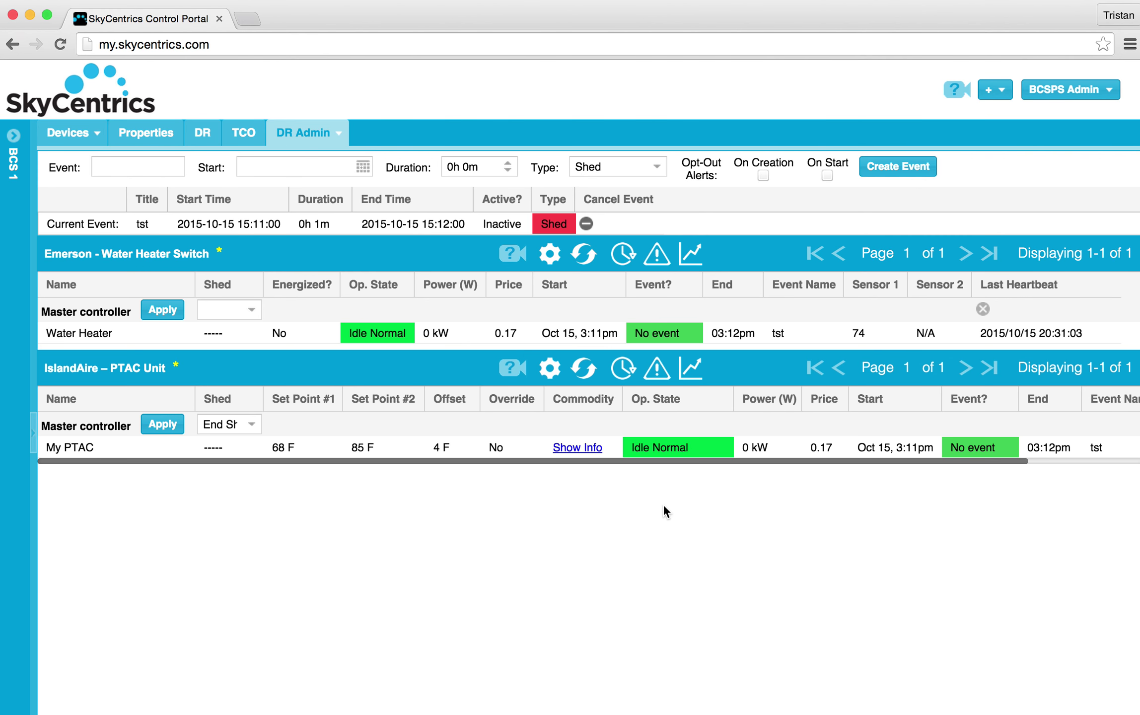
Set the simulator's Current Operating State to Running Normal and refresh the PTAC Unit list in the SkyCentrics portal.
key(super+Tab)
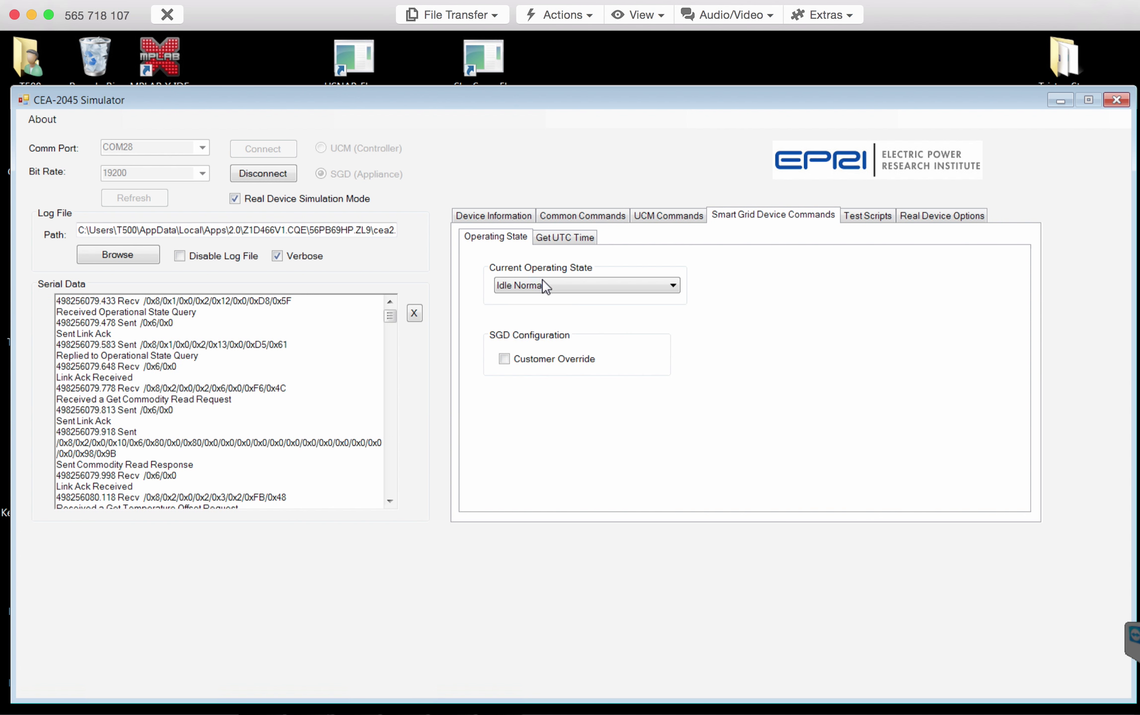
click(542, 282)
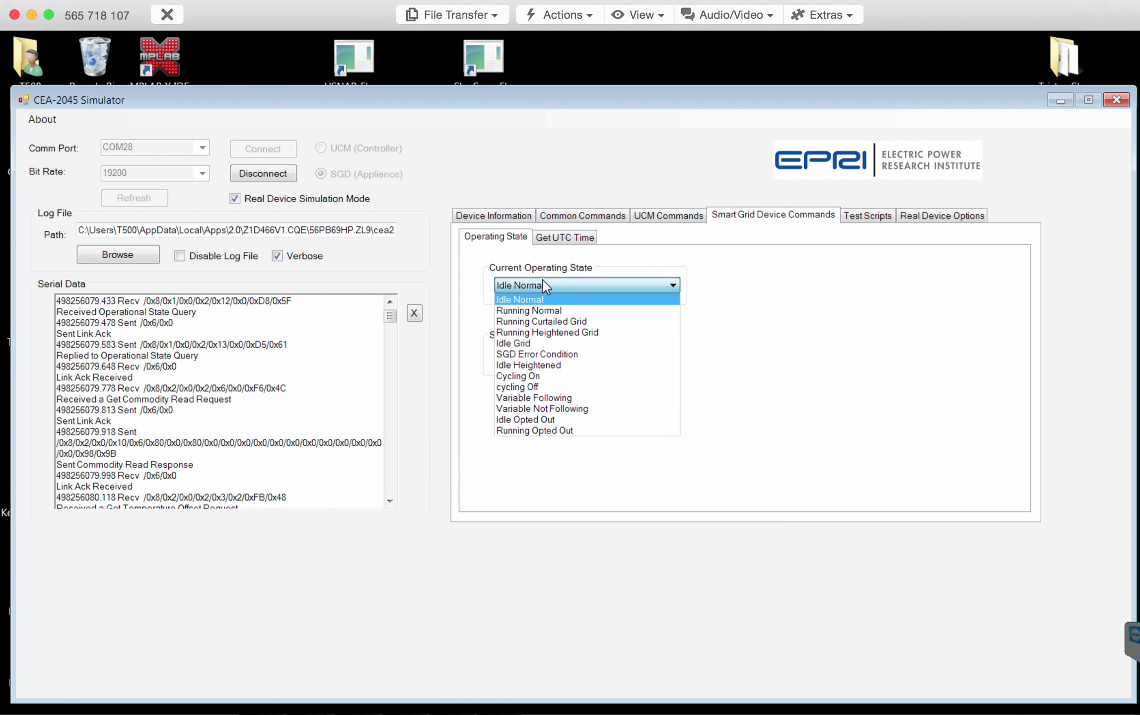
click(531, 311)
key(super+Tab)
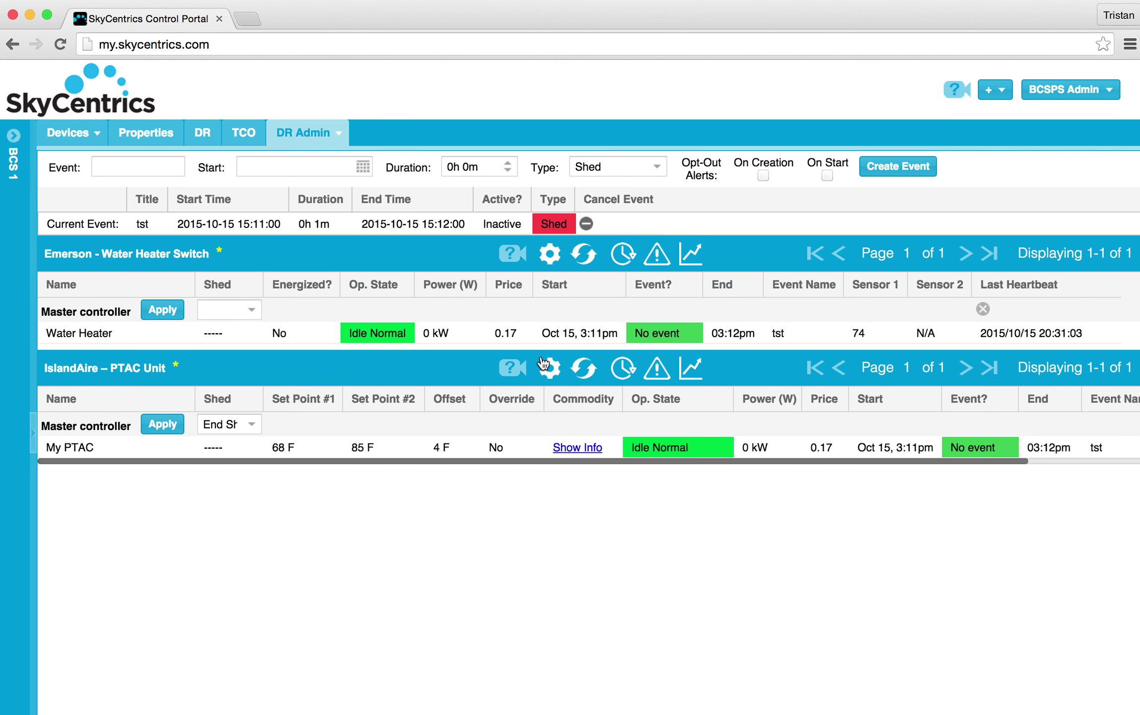
click(585, 368)
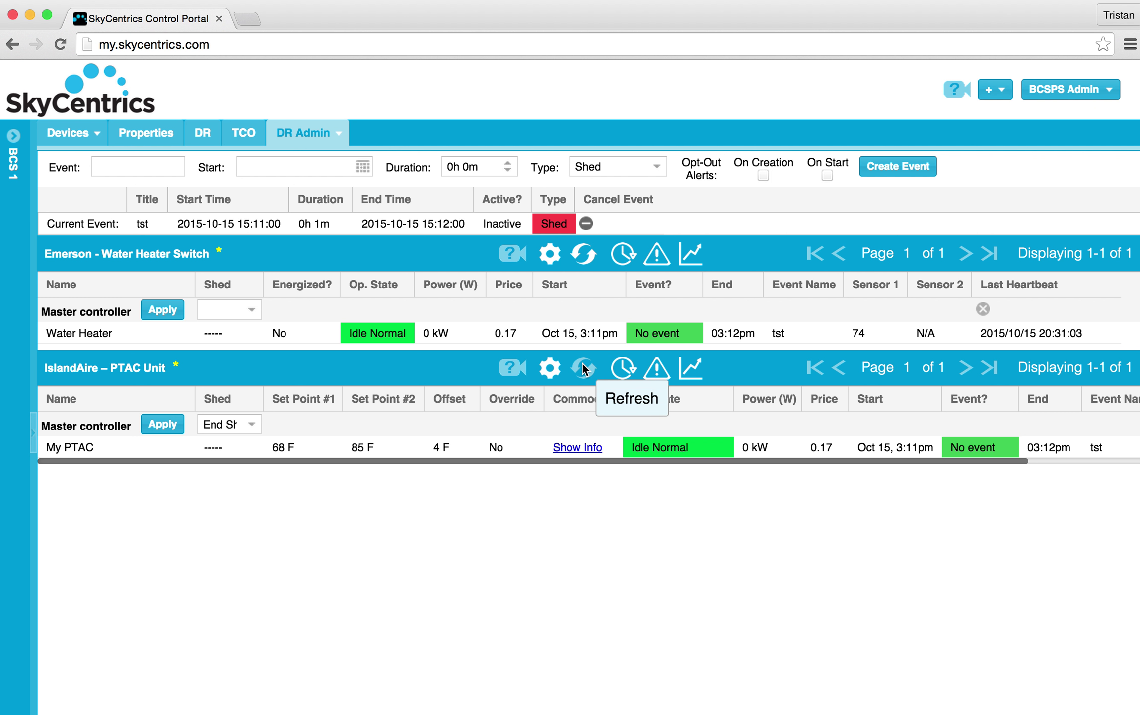
Set the simulator's Current Operating State to Running Curtailed Grid and refresh the PTAC Unit list in the SkyCentrics portal.
click(585, 371)
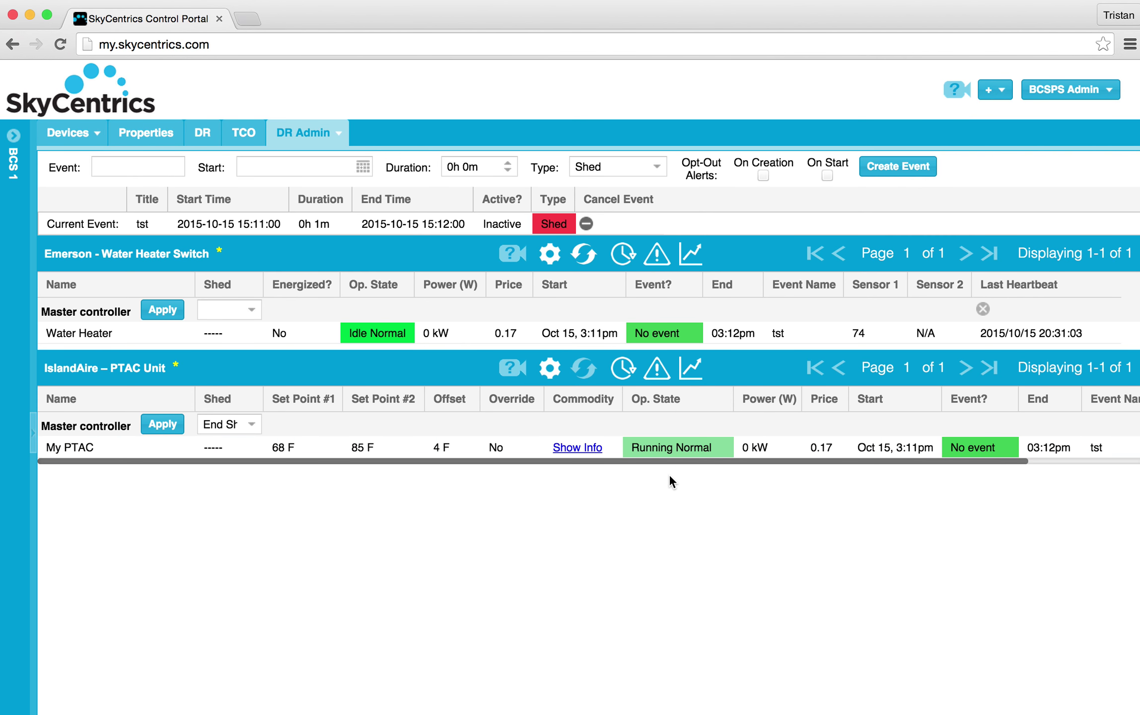
key(super+Tab)
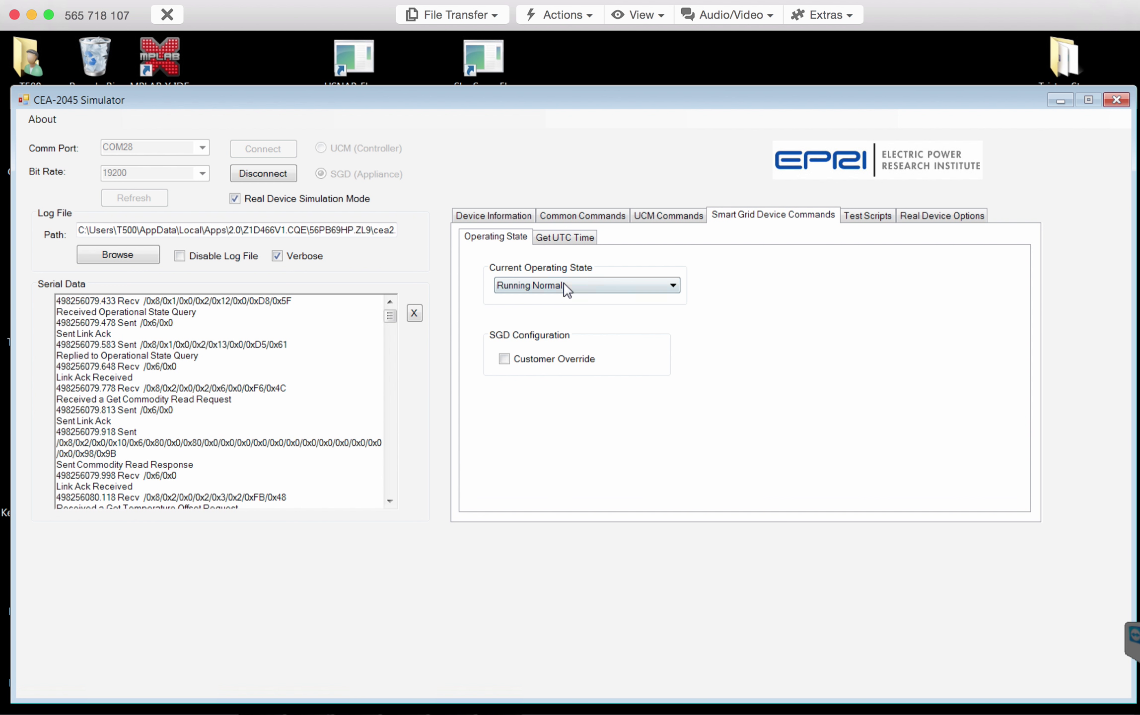
click(566, 285)
click(549, 307)
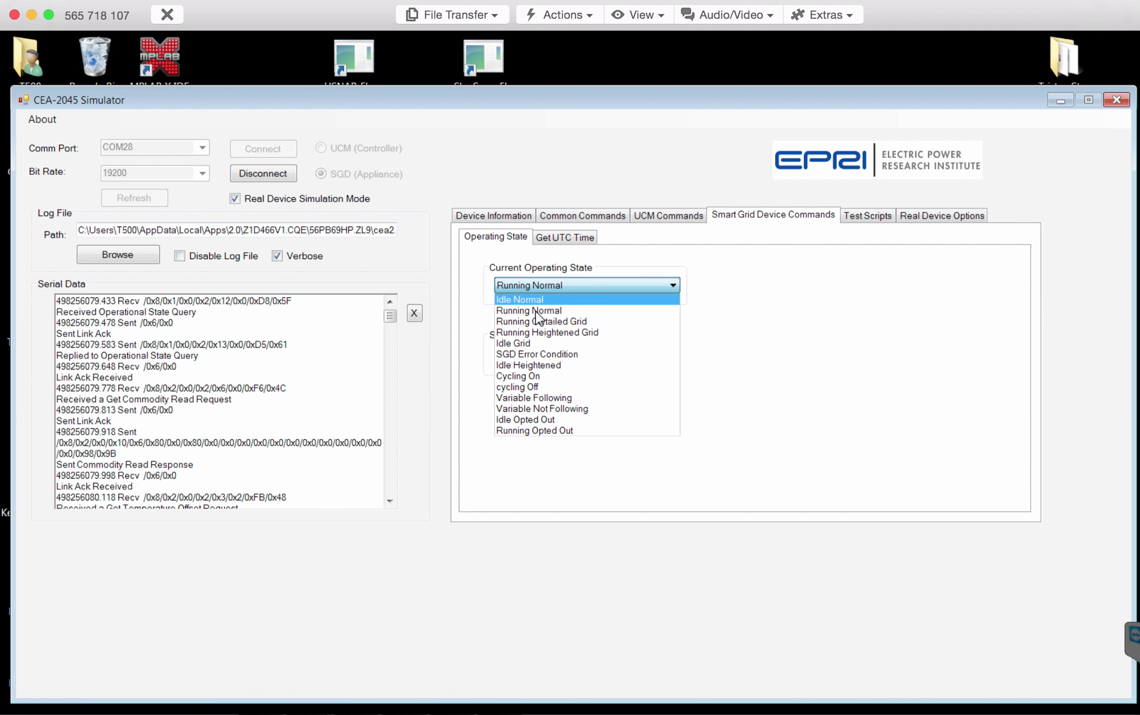
click(530, 328)
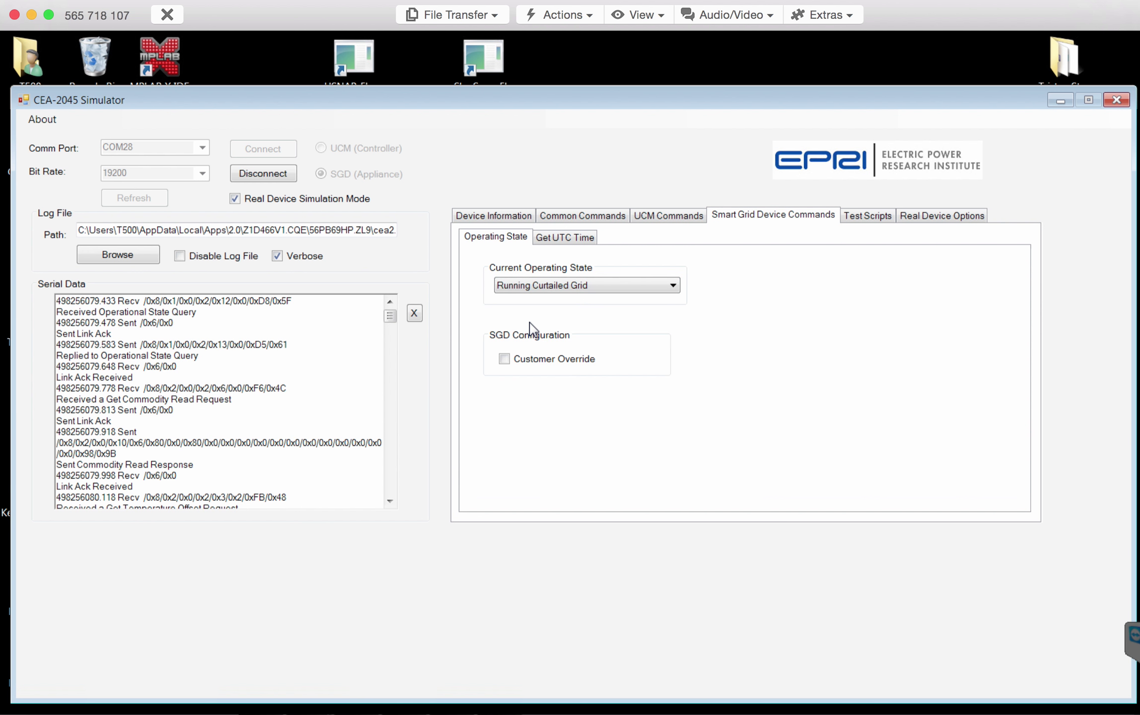
key(super+Tab)
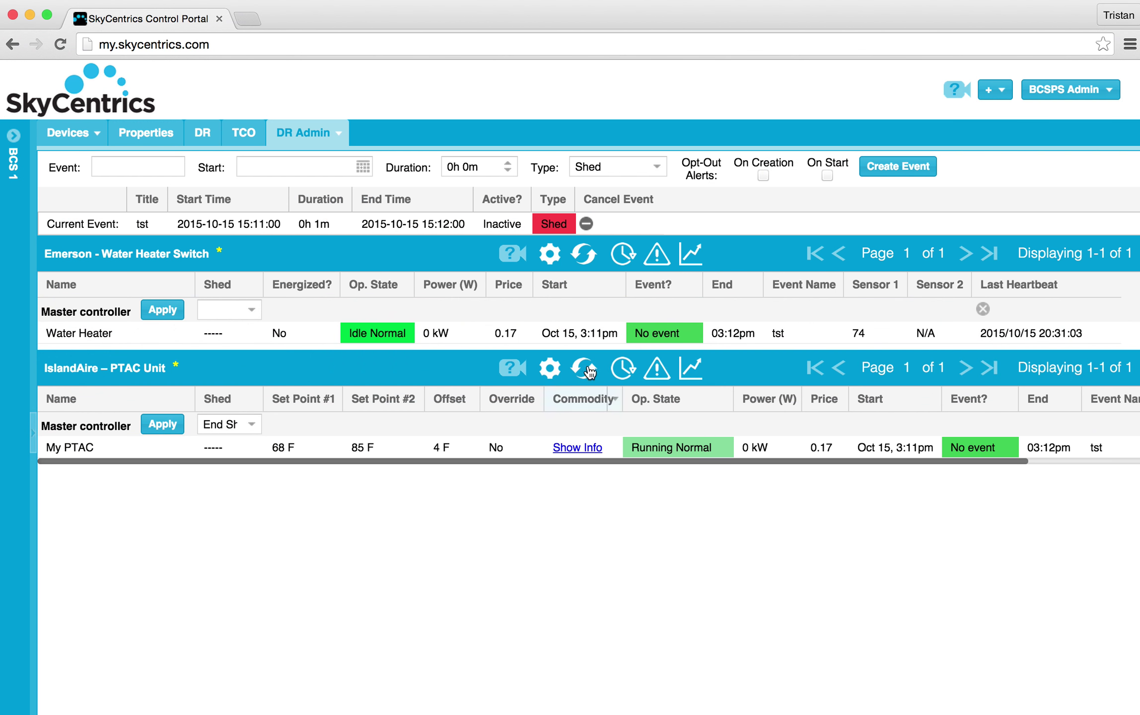
click(584, 368)
click(579, 370)
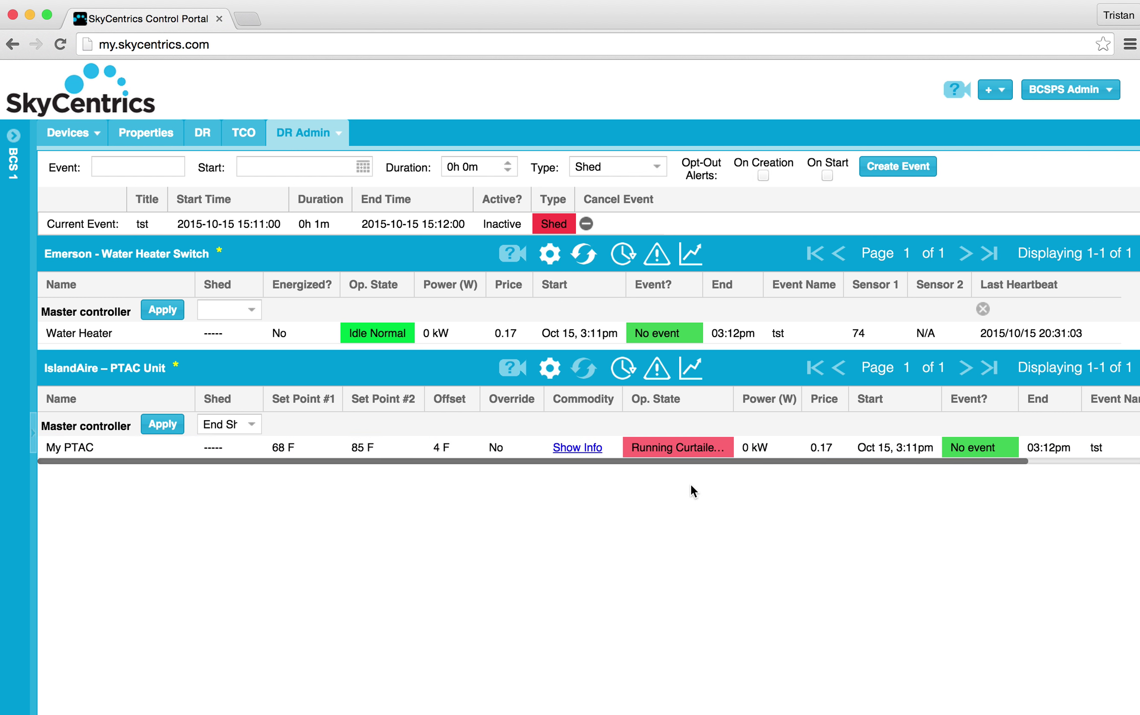
Set the simulator's Current Operating State to Running Heightened Grid and refresh the PTAC Unit list in the SkyCentrics portal.
key(super+Tab)
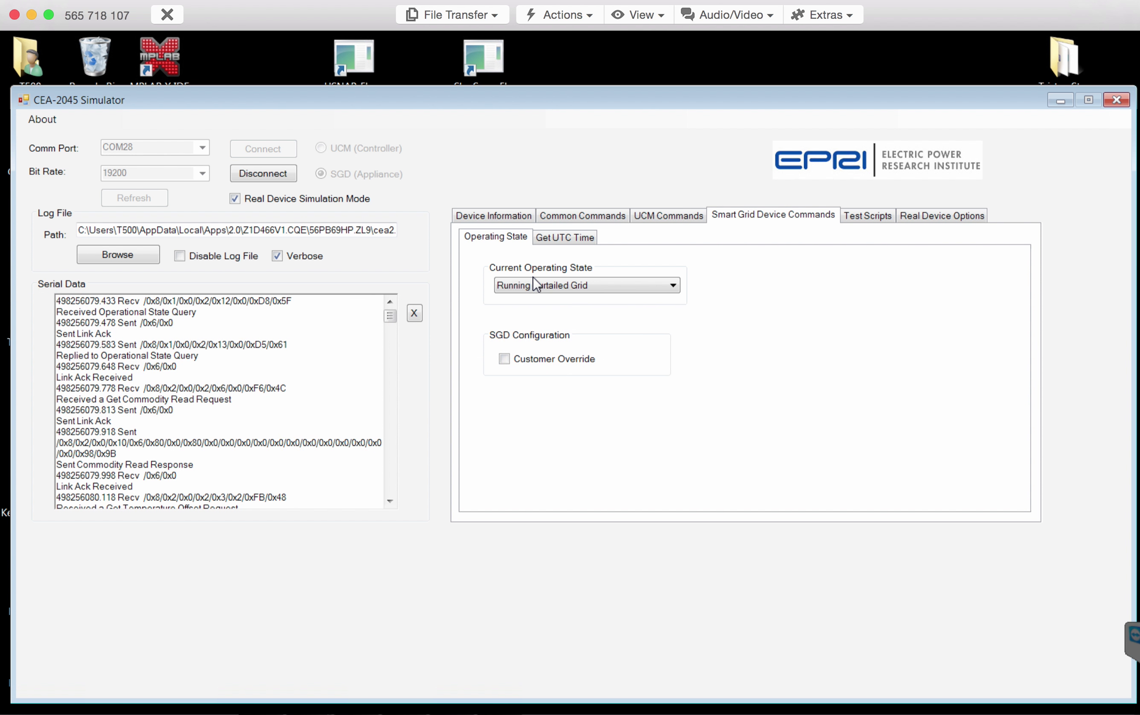
click(535, 286)
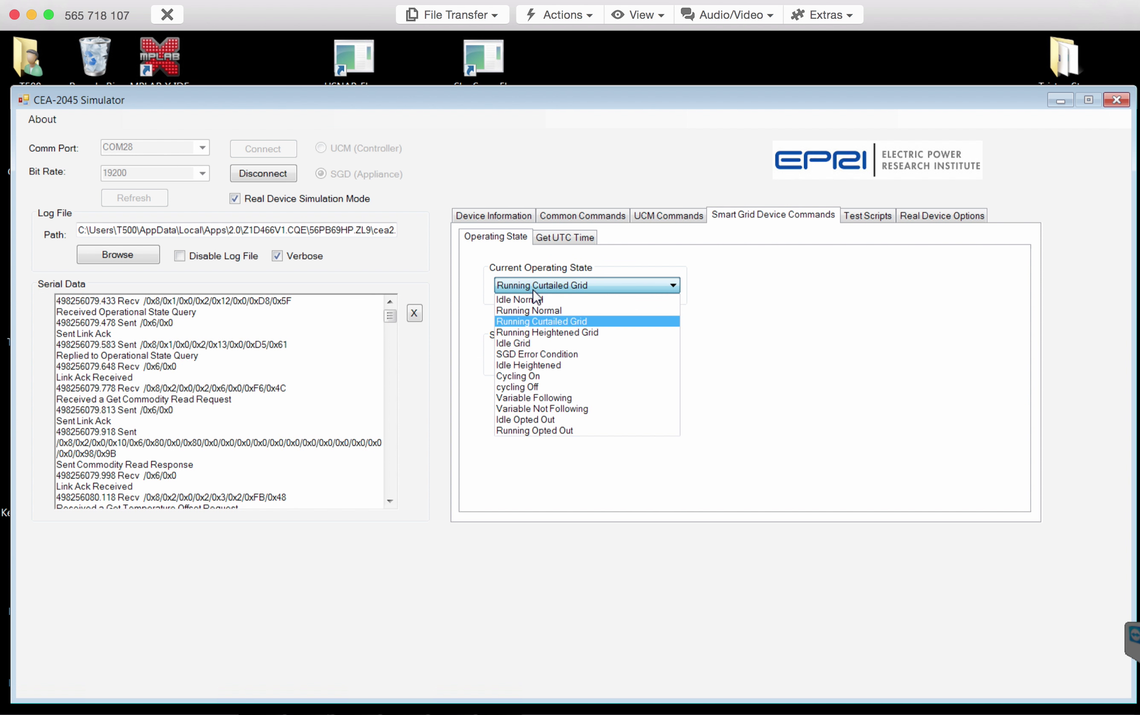
click(530, 339)
key(super+Tab)
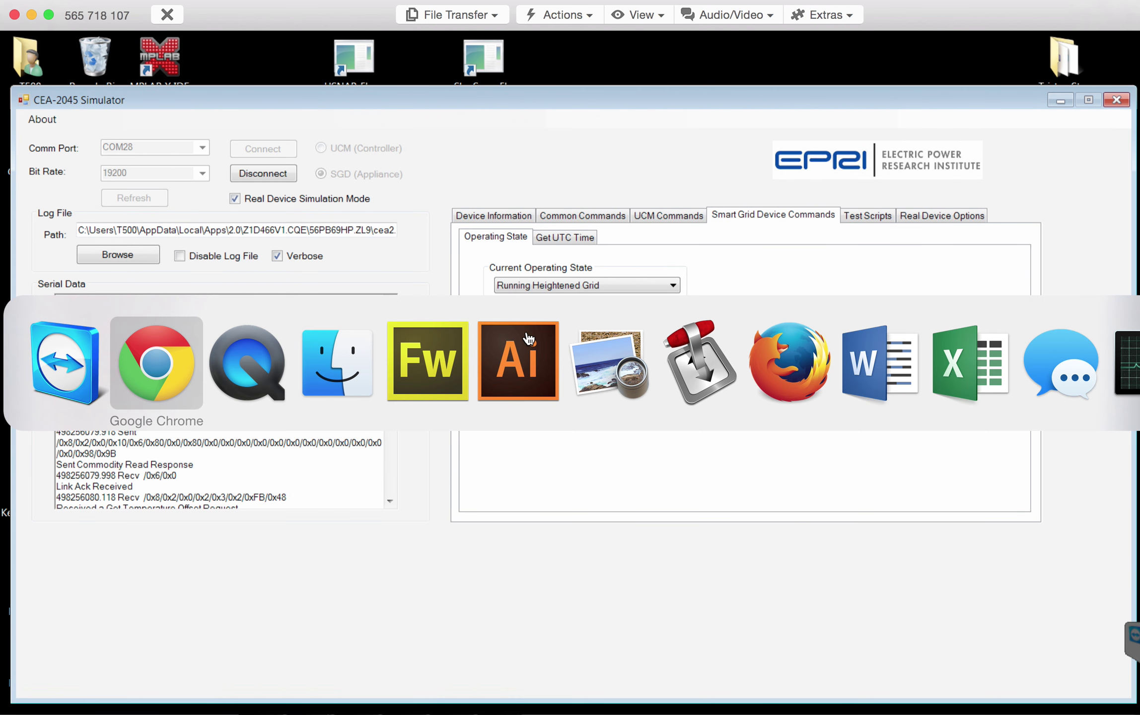
click(583, 370)
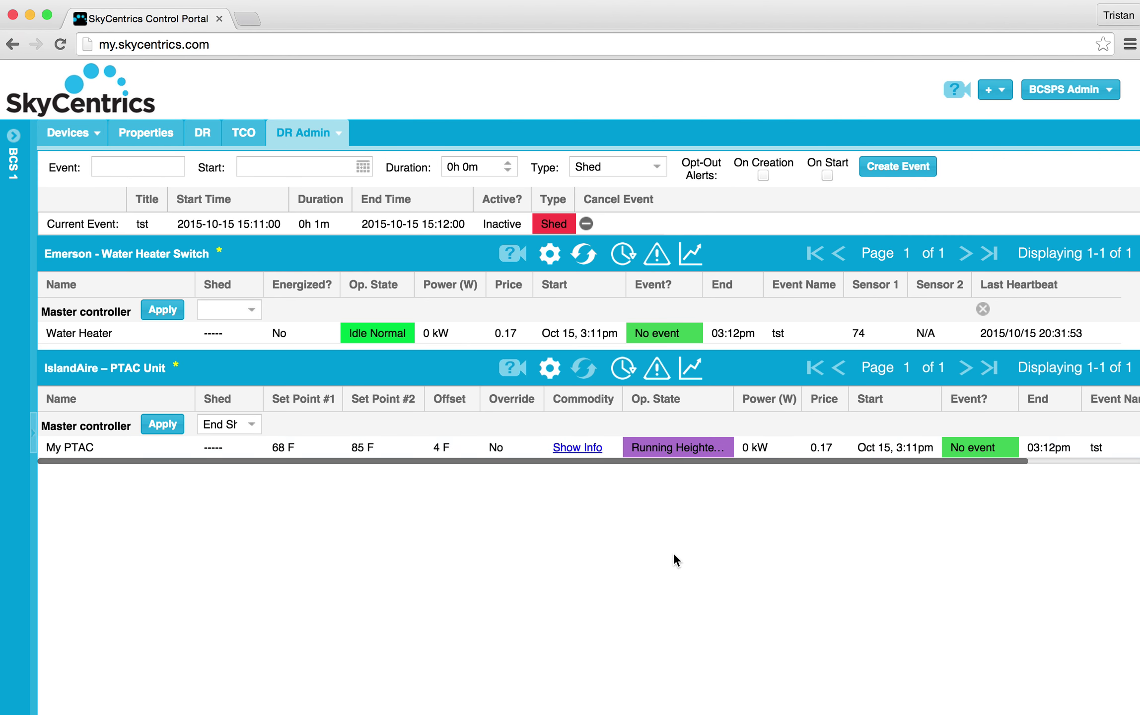
Set the simulator's Current Operating State to Idle Grid and return to the SkyCentrics portal.
key(super+Tab)
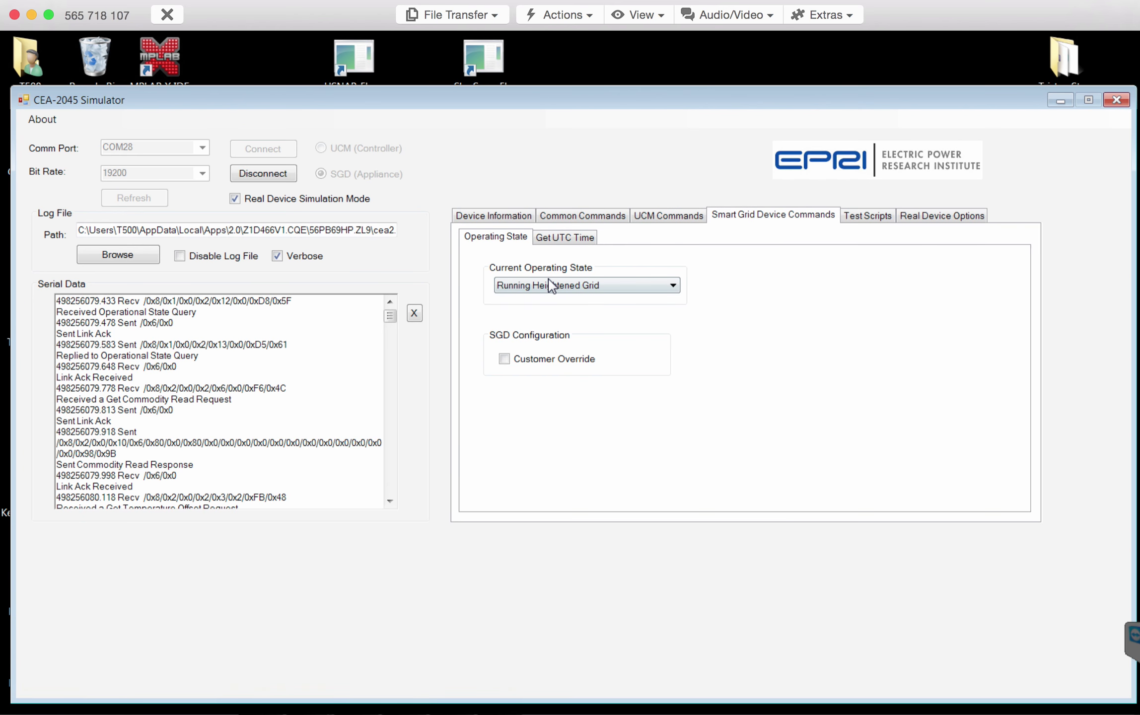
click(549, 282)
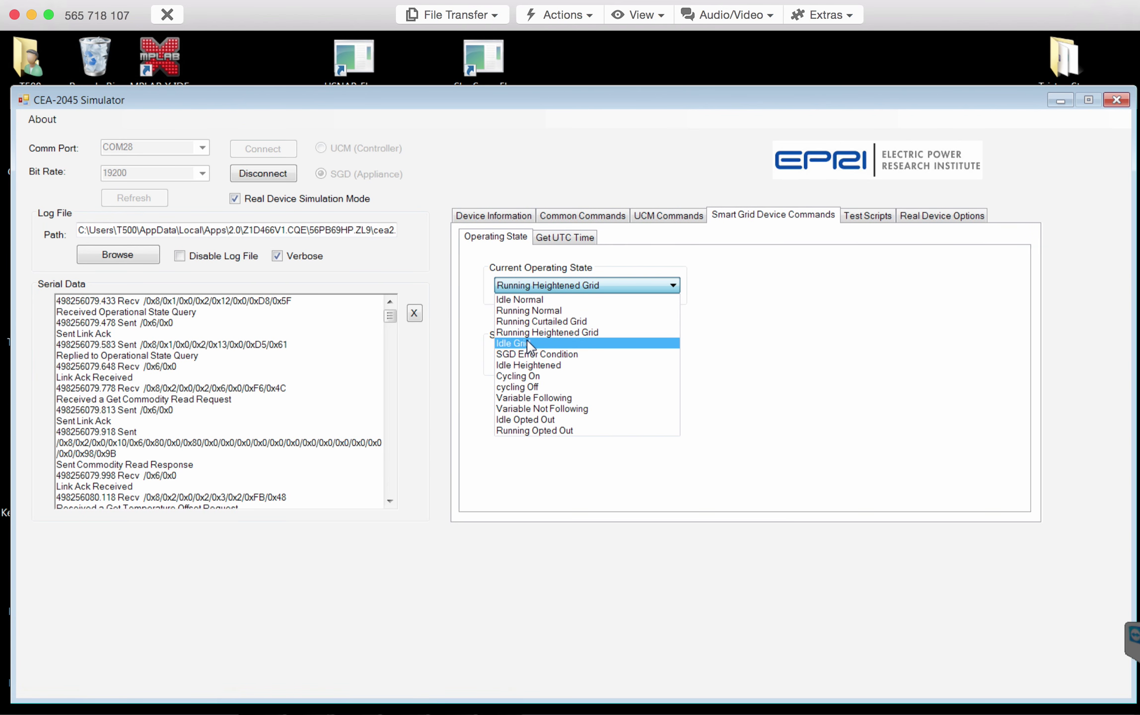
click(528, 343)
key(super+Tab)
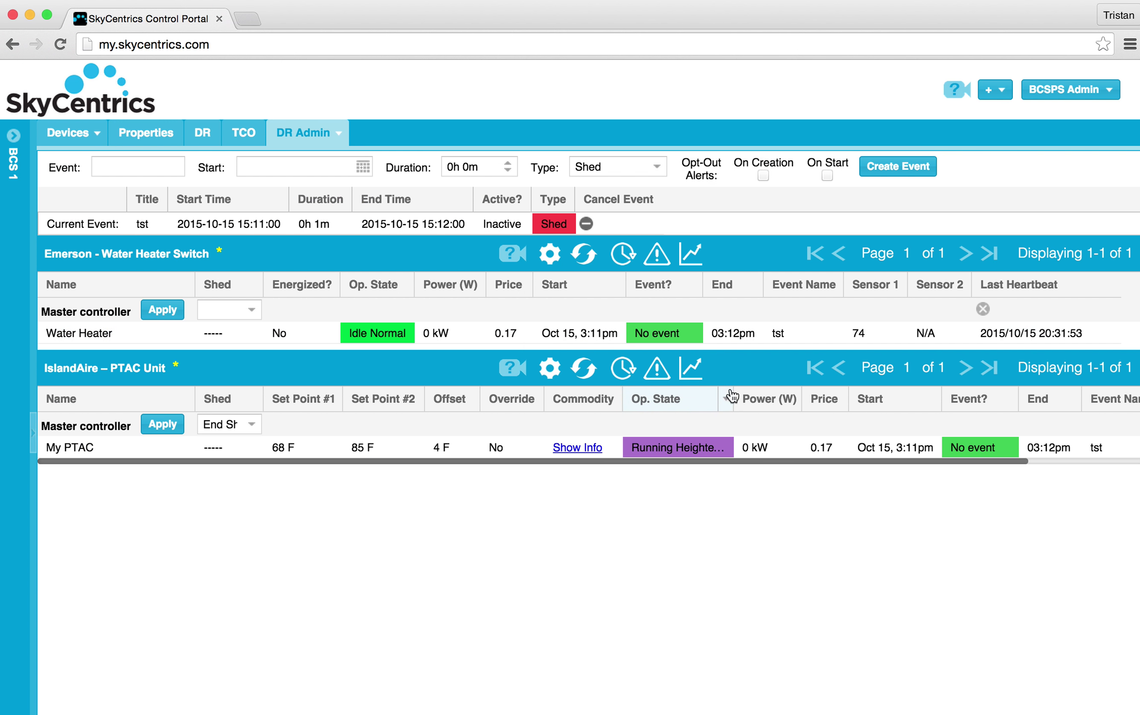
Widen the Op. State column of the IslandAire PTAC Unit list slightly and refresh the list.
drag(731, 395, 749, 398)
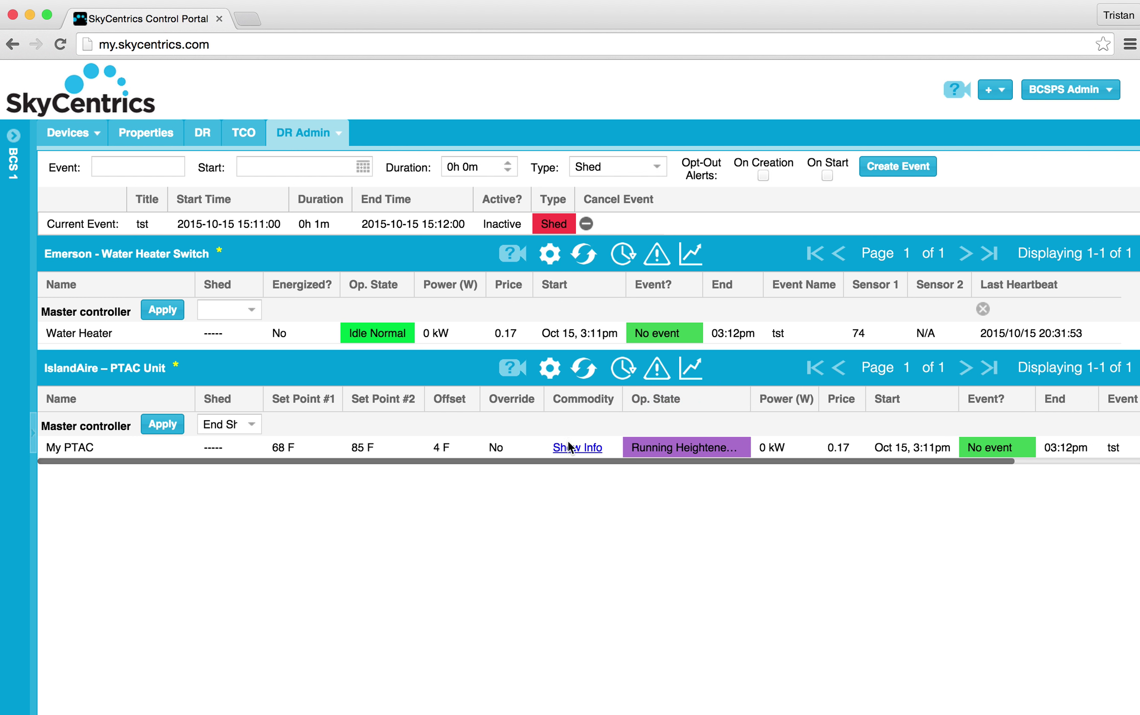
click(585, 375)
click(582, 367)
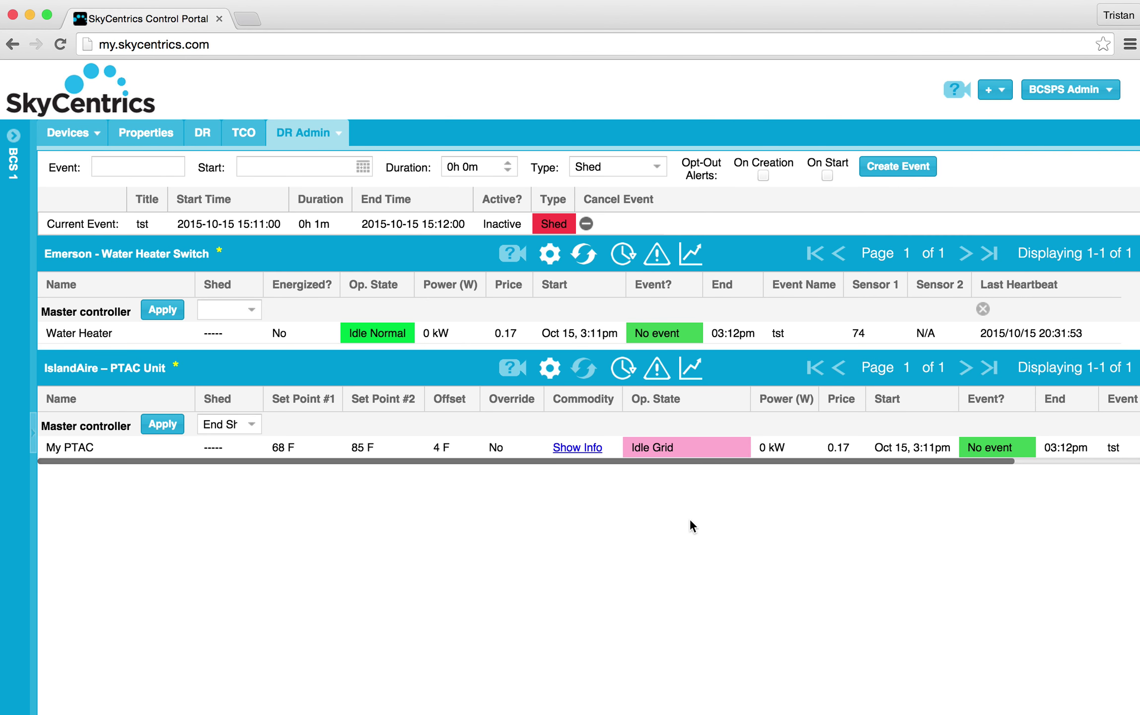
Set the simulator's Current Operating State to SGD Error Condition and refresh the PTAC Unit list in the SkyCentrics portal.
key(super+Tab)
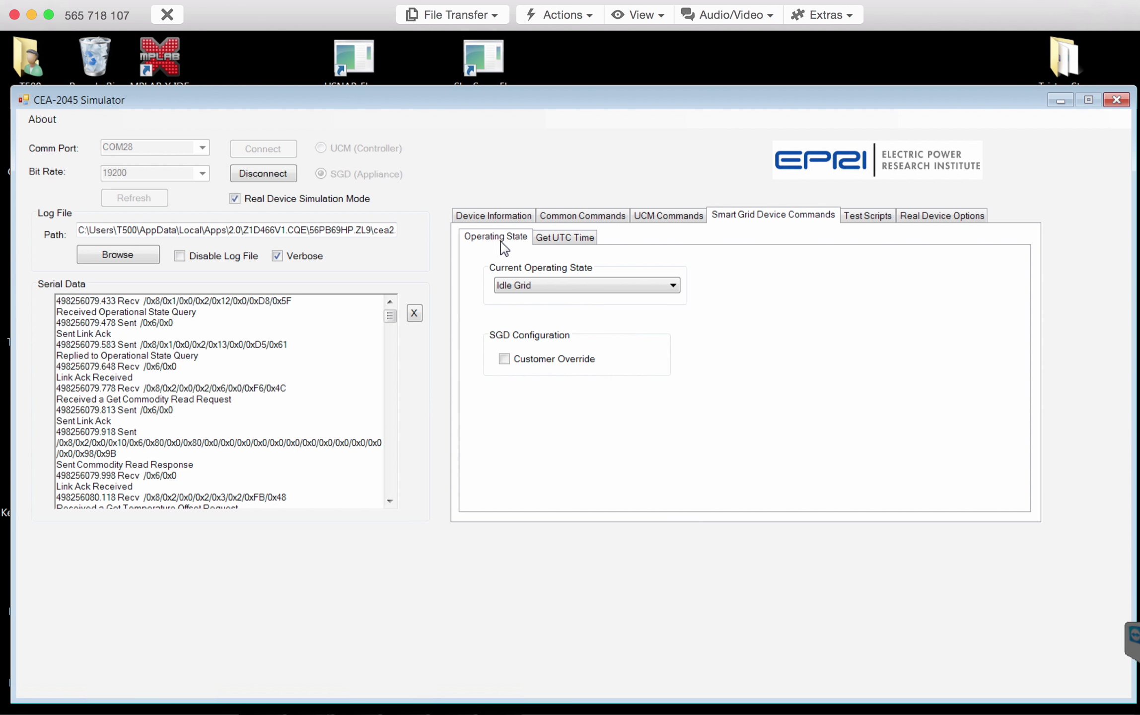
click(514, 287)
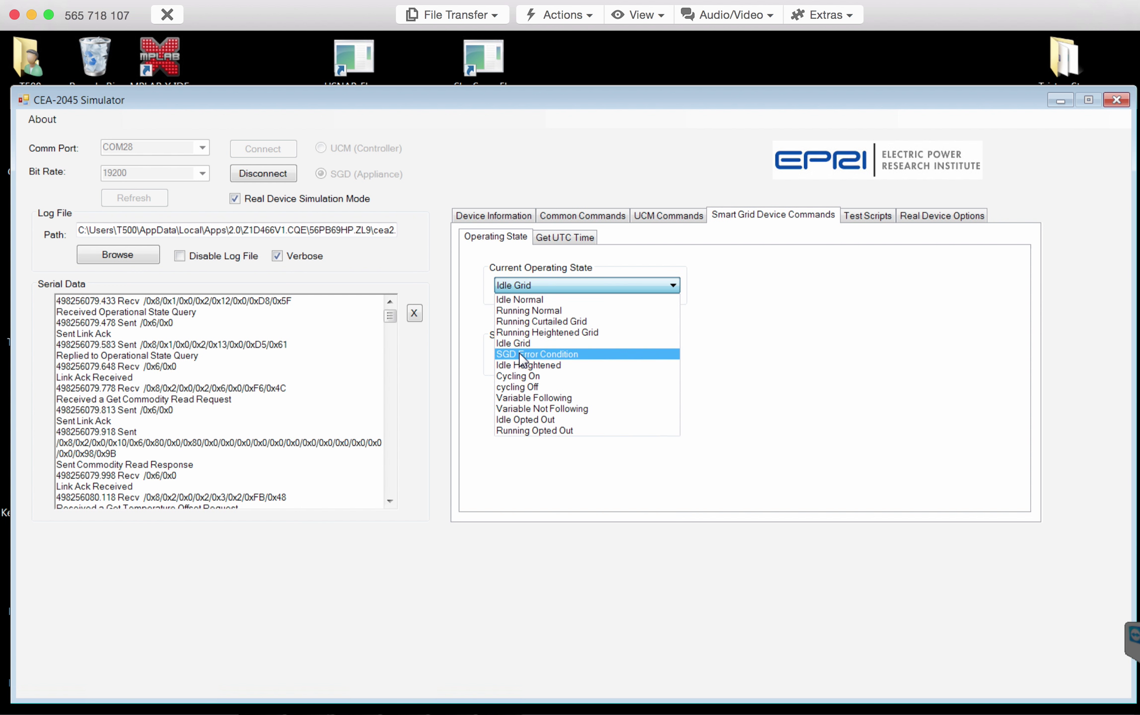
click(569, 354)
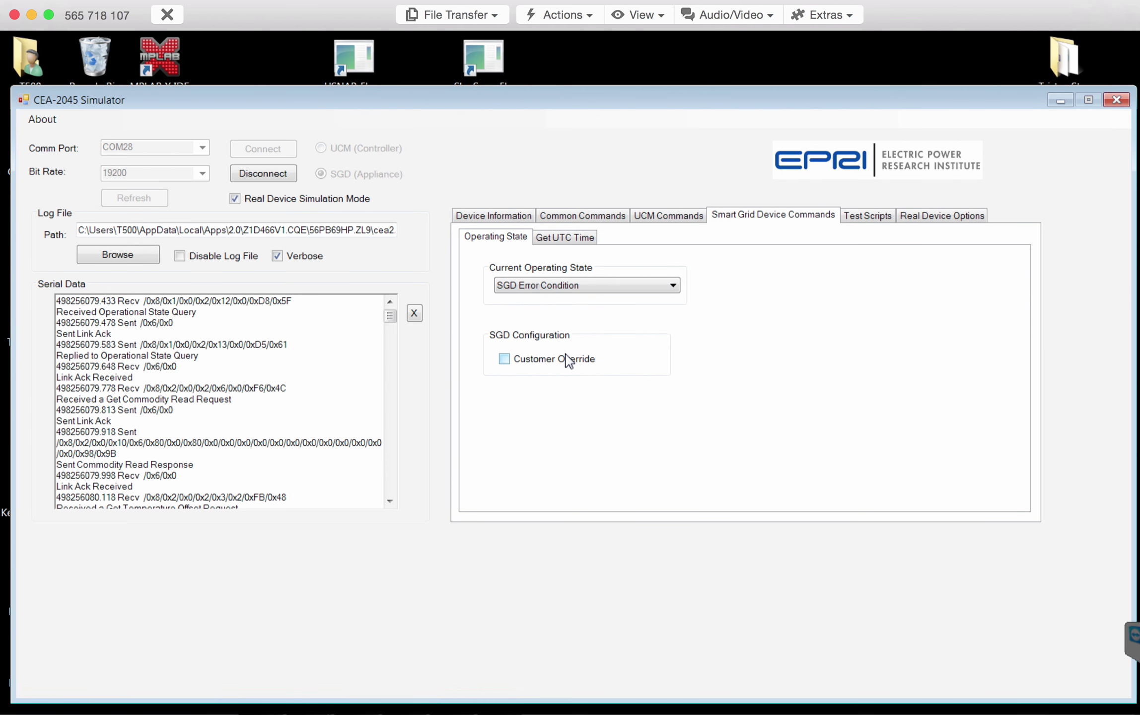
key(super+Tab)
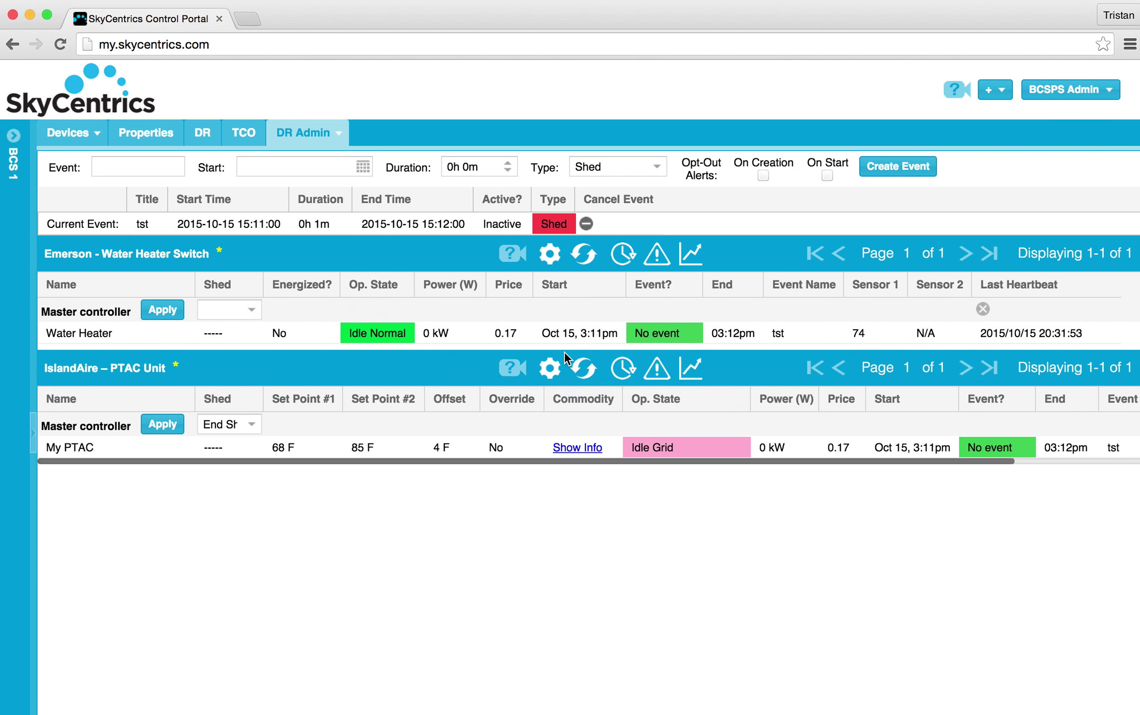
click(585, 370)
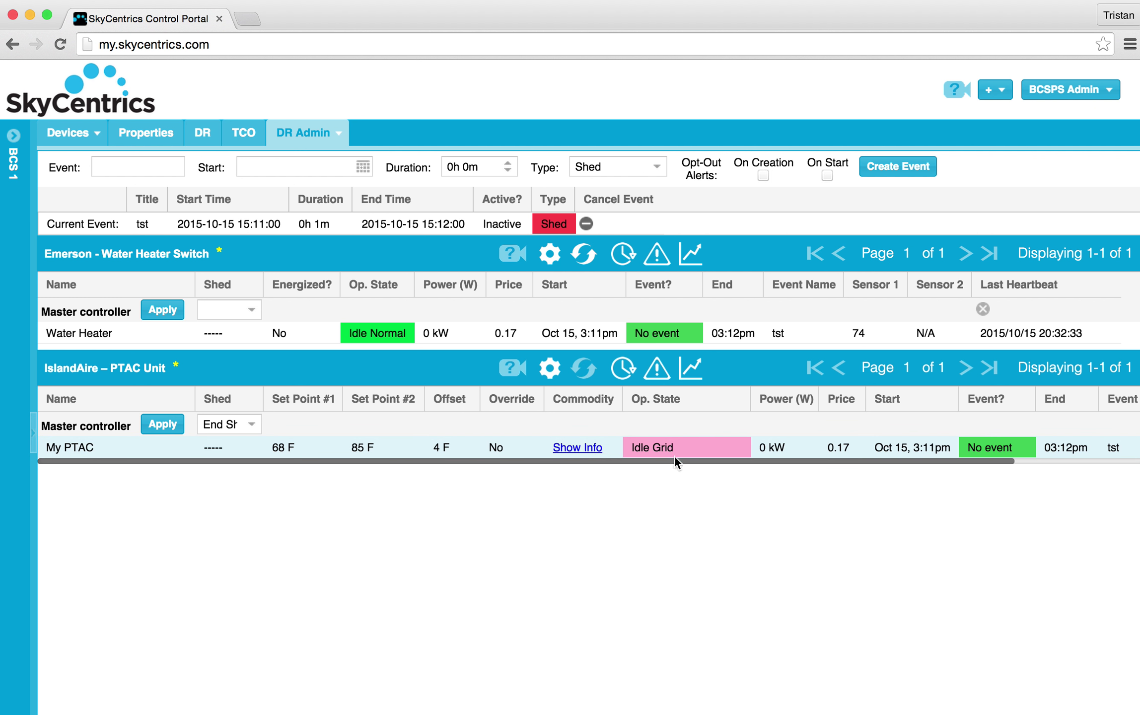
click(584, 370)
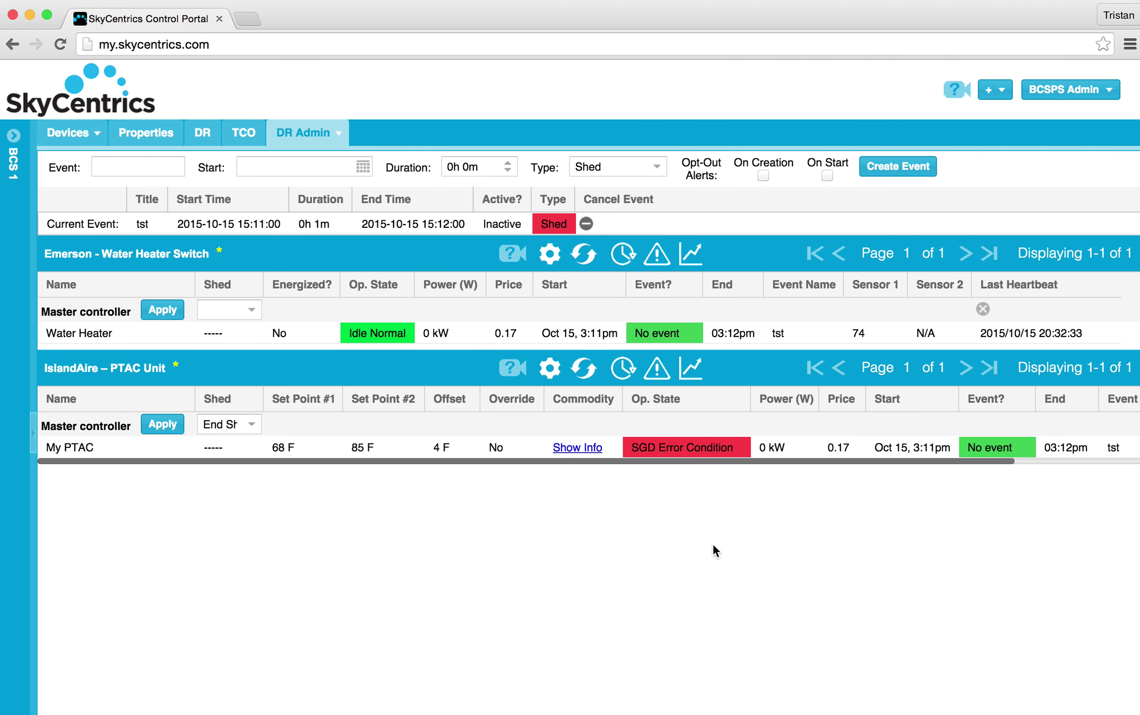
Set the simulator's Current Operating State back to Idle Normal and refresh the PTAC Unit list in the SkyCentrics portal.
key(super+Tab)
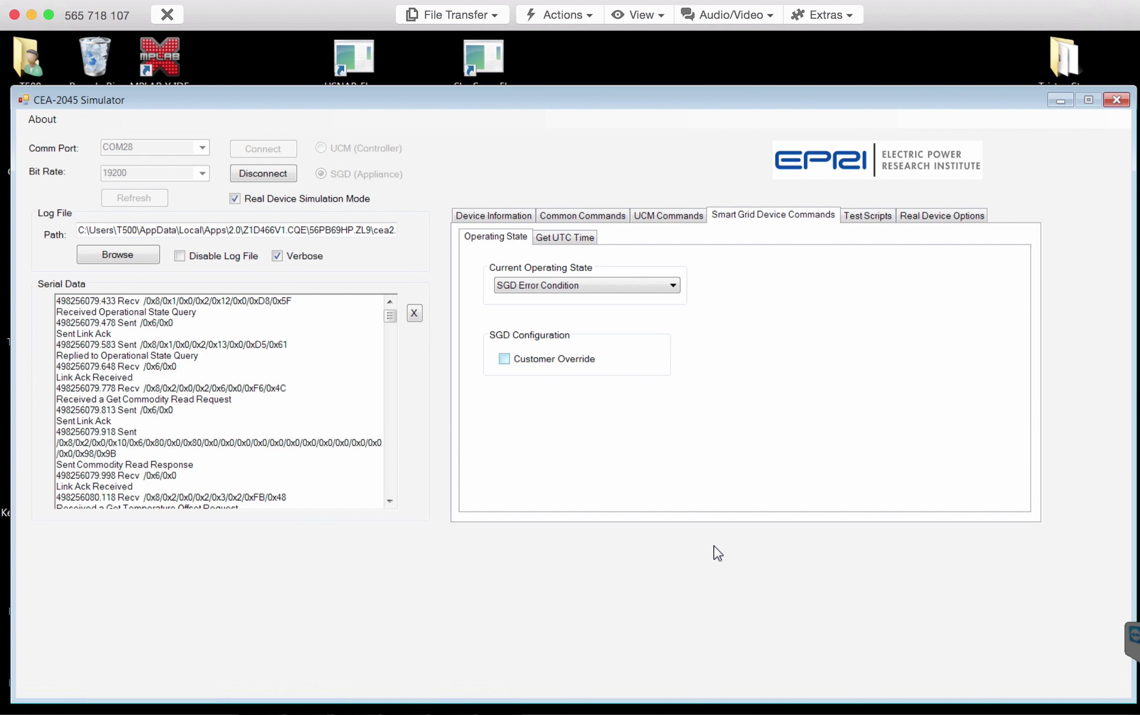
click(913, 217)
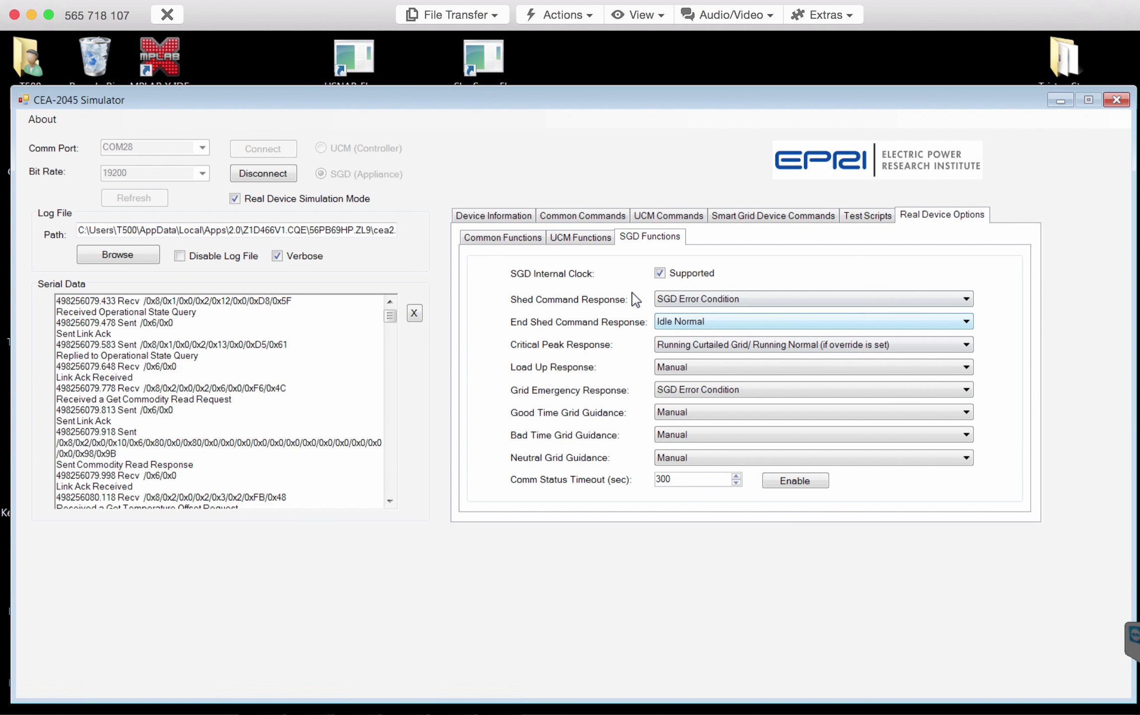
click(738, 216)
click(552, 293)
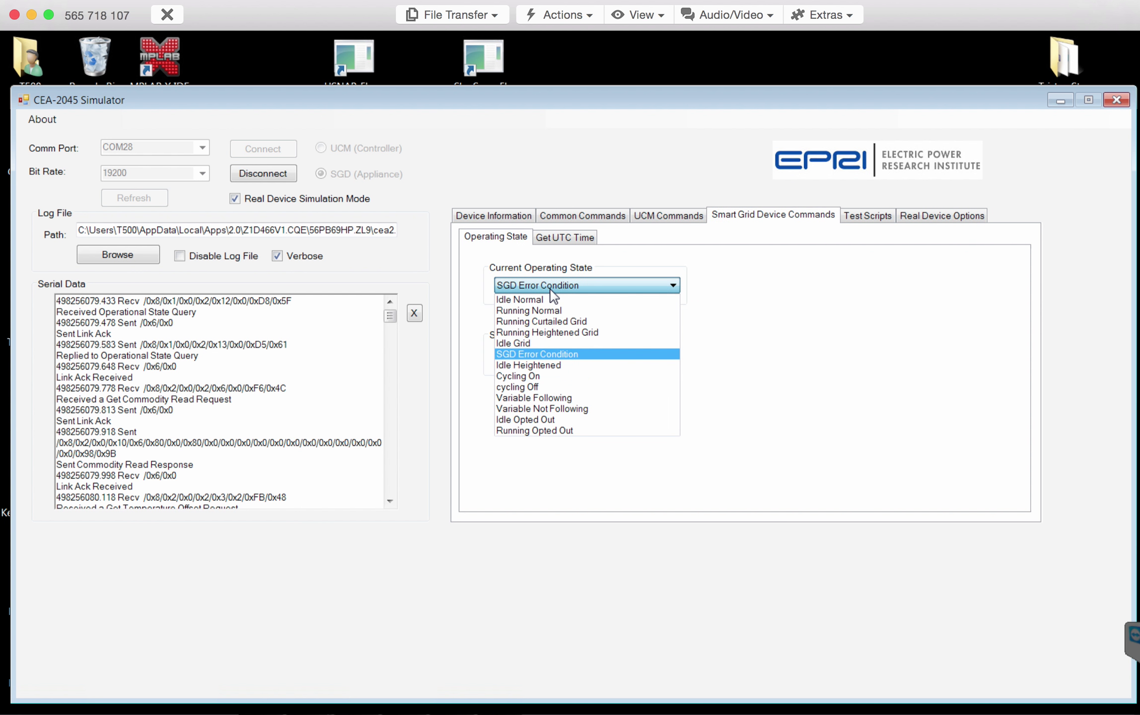
click(549, 299)
key(super+Tab)
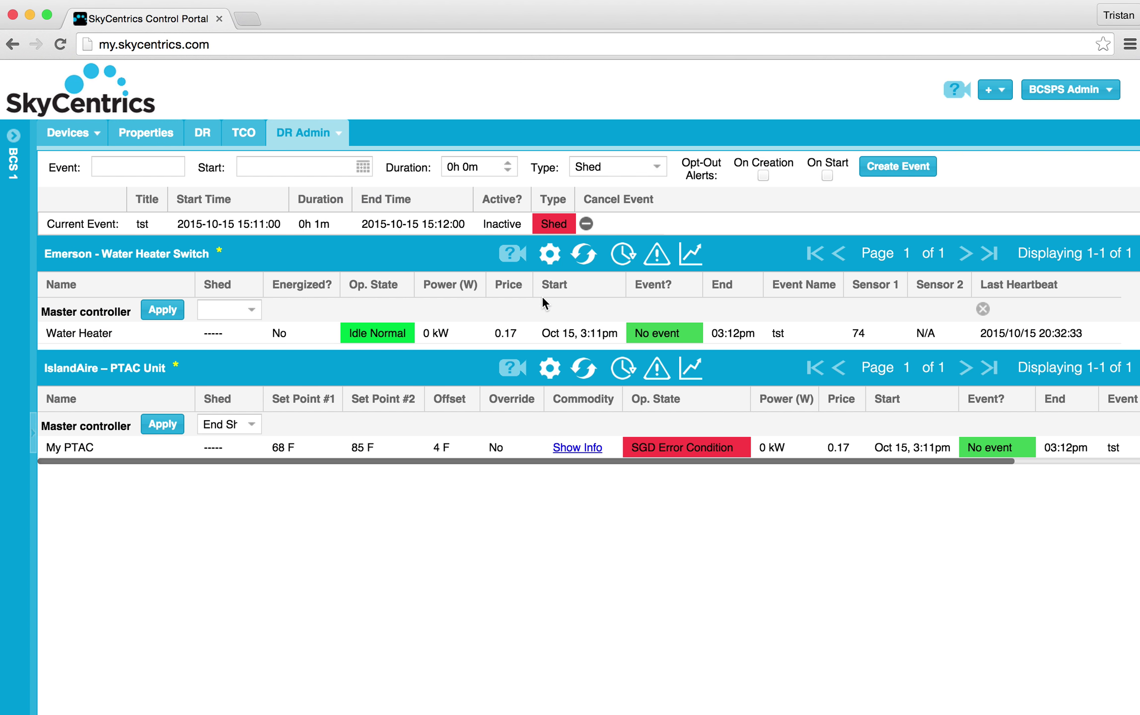
click(581, 375)
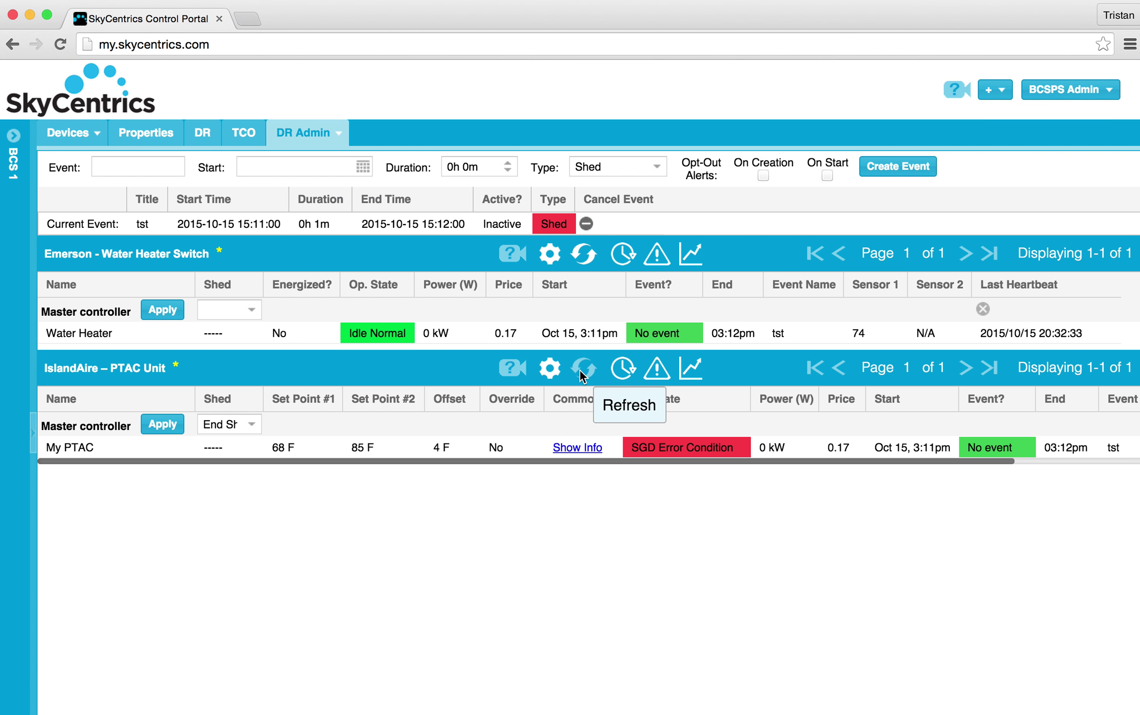
Set the Grid Emergency Response in the simulator's SGD Functions to Idle Grid/ Idle Normal if override is set.
key(super+Tab)
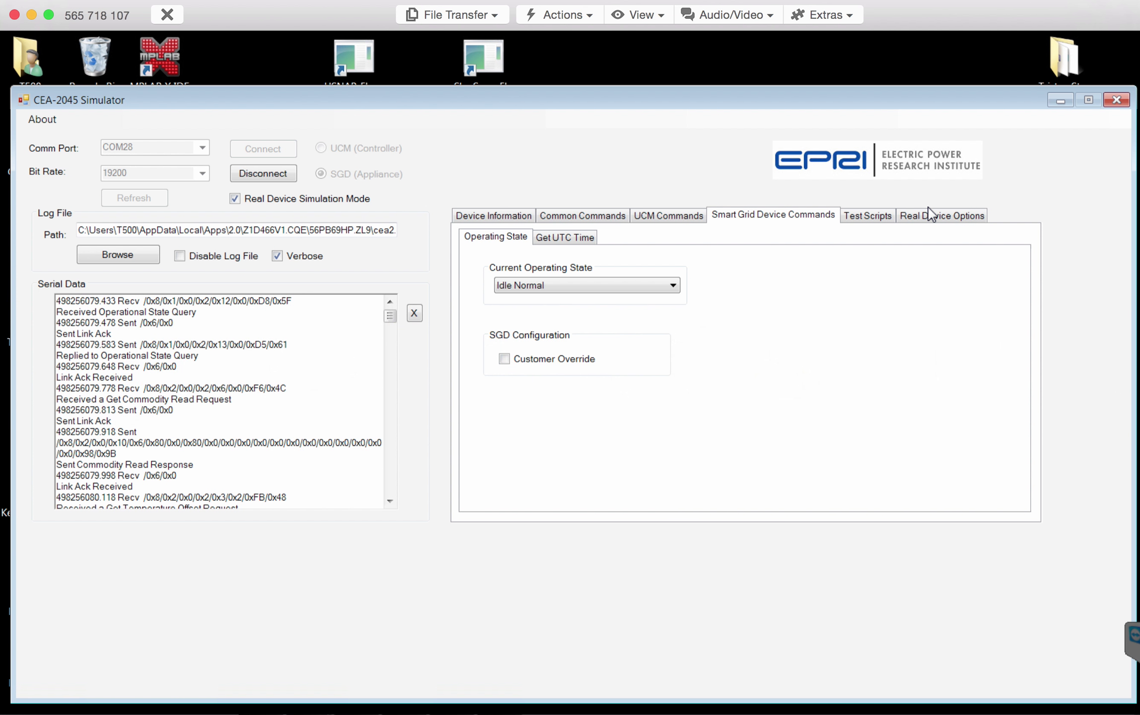
click(929, 215)
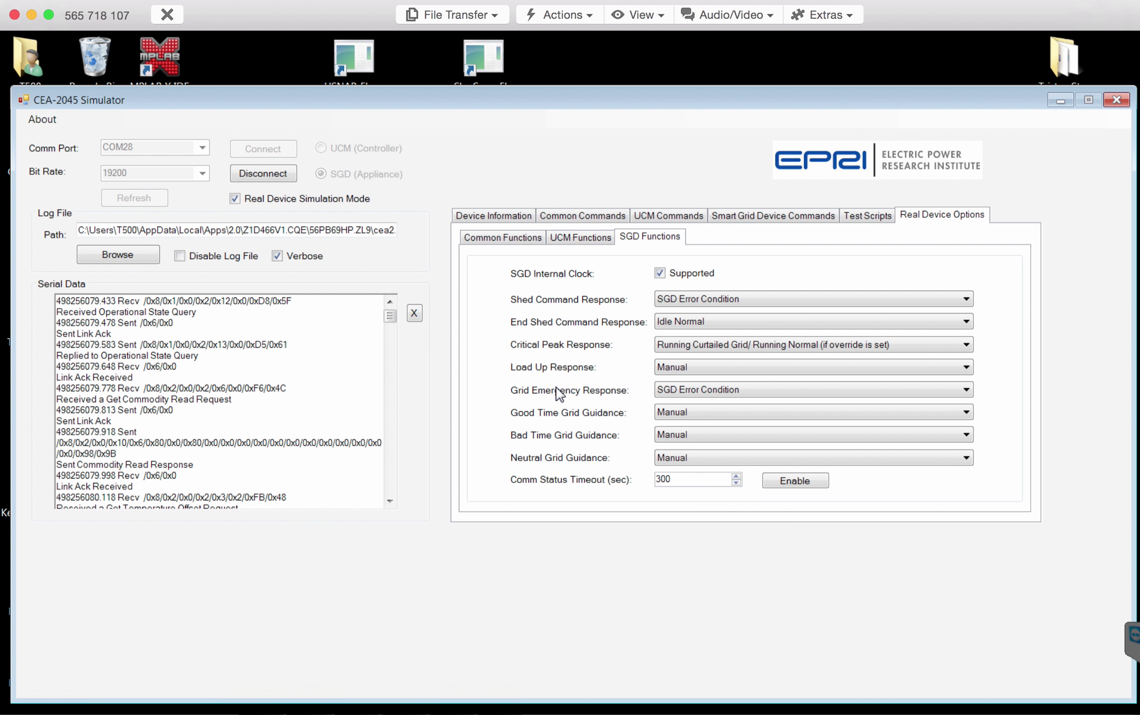
click(677, 299)
click(677, 301)
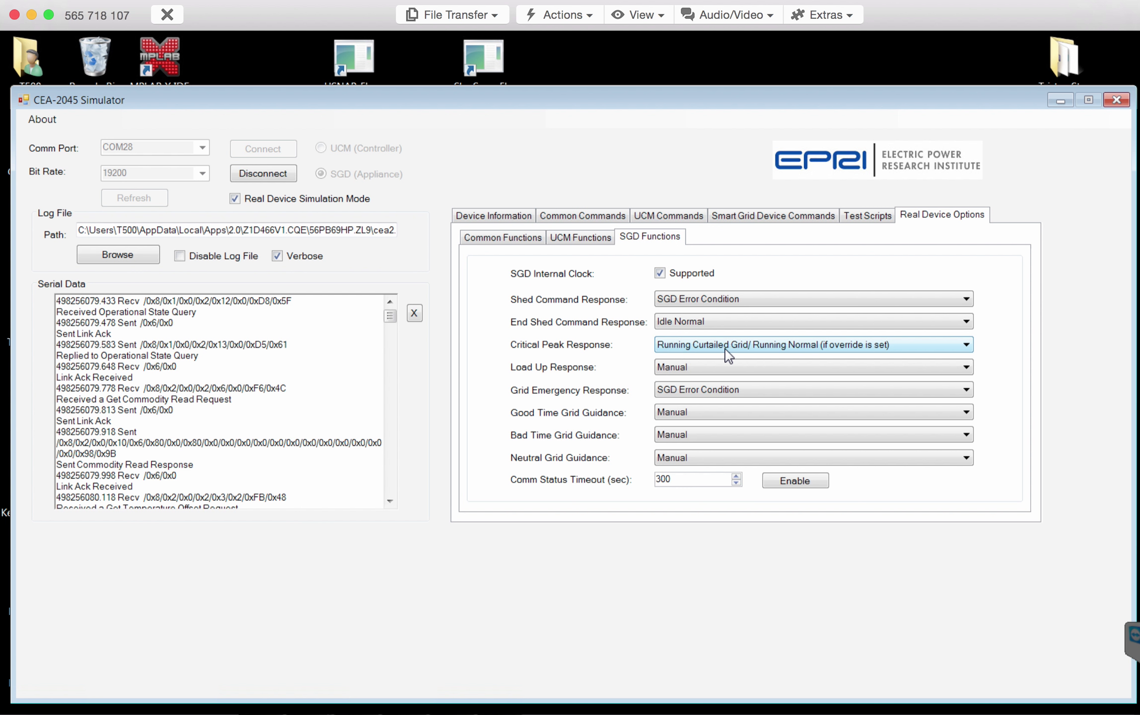
click(687, 396)
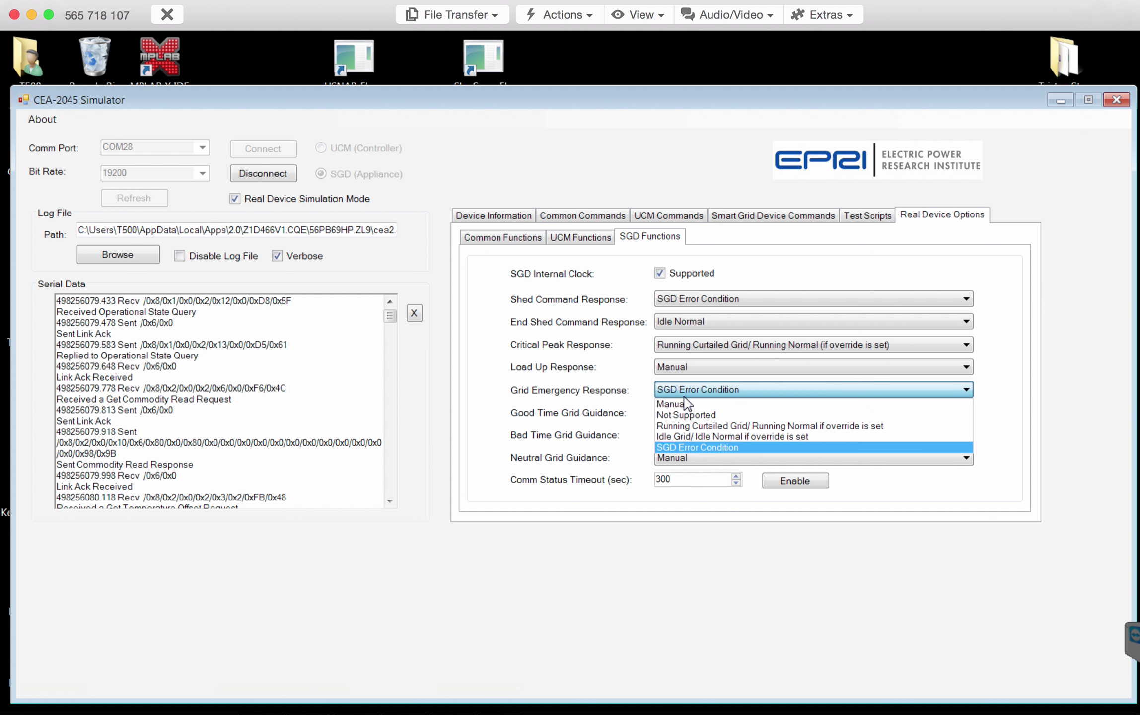
click(676, 437)
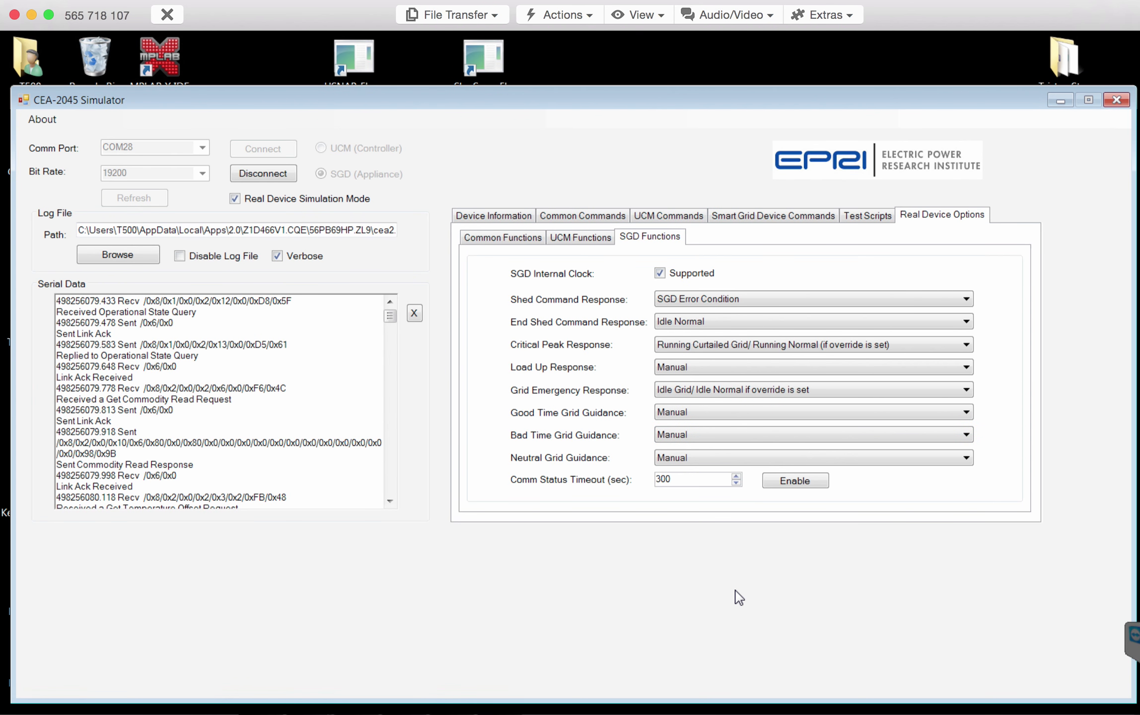
Switch to the SkyCentrics portal and cancel the current shed event tst.
key(super+Tab)
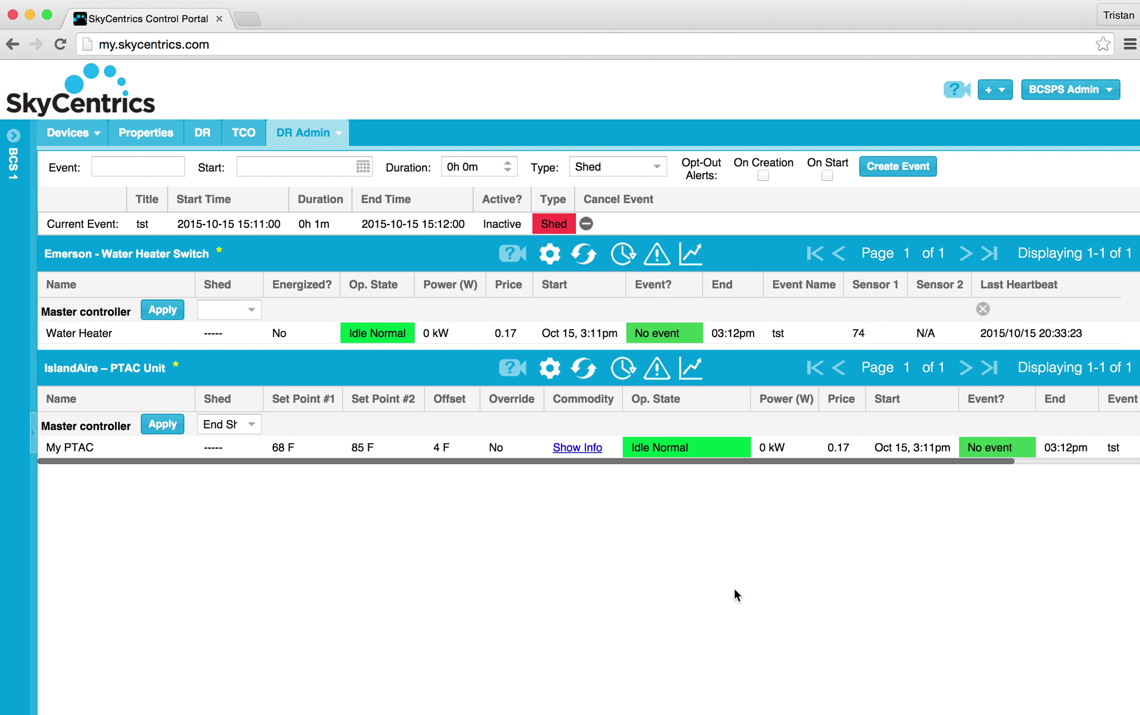
click(586, 224)
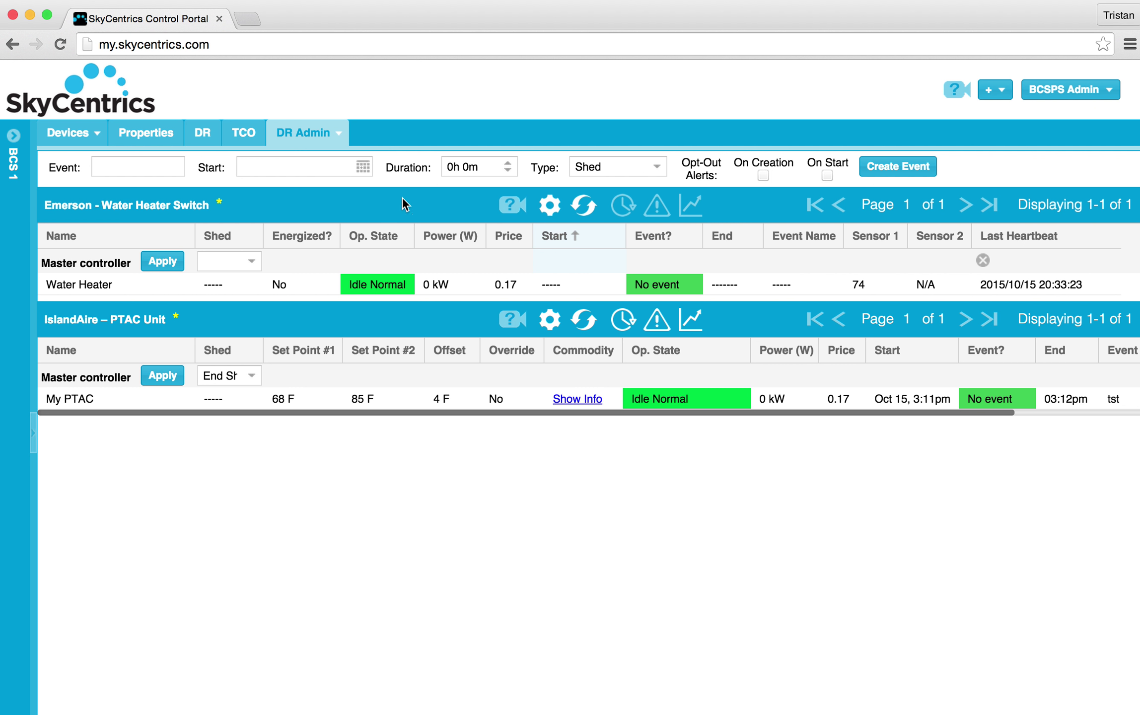
click(135, 165)
text(hello)
click(368, 177)
click(366, 180)
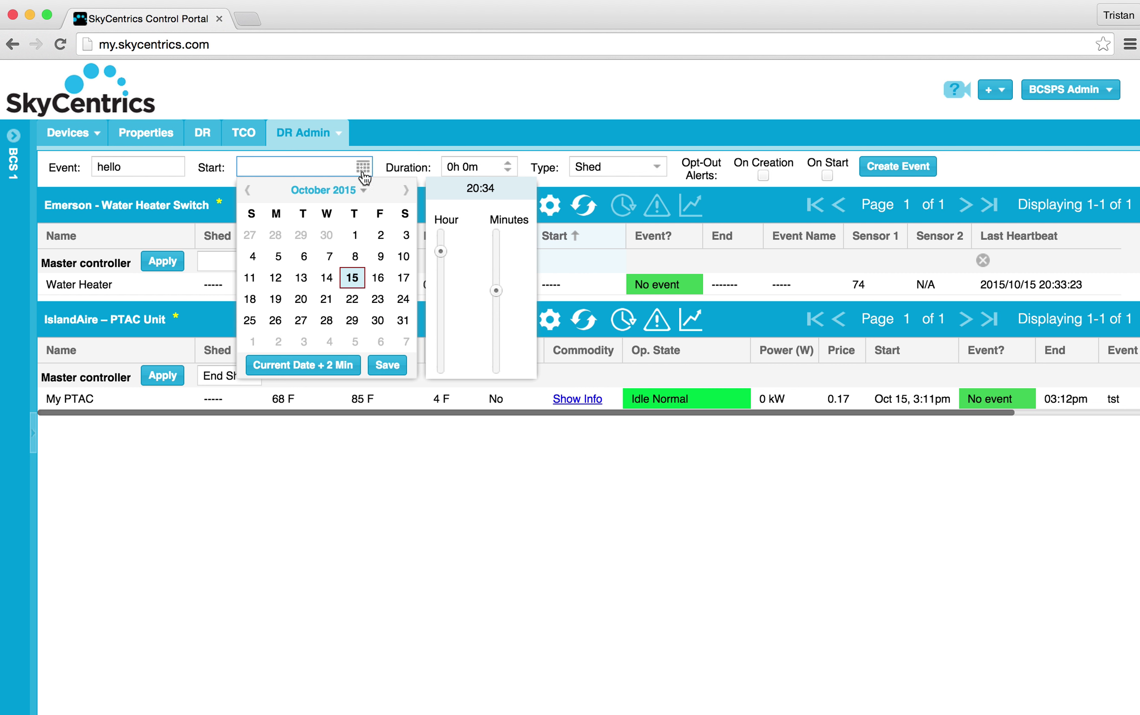
click(286, 366)
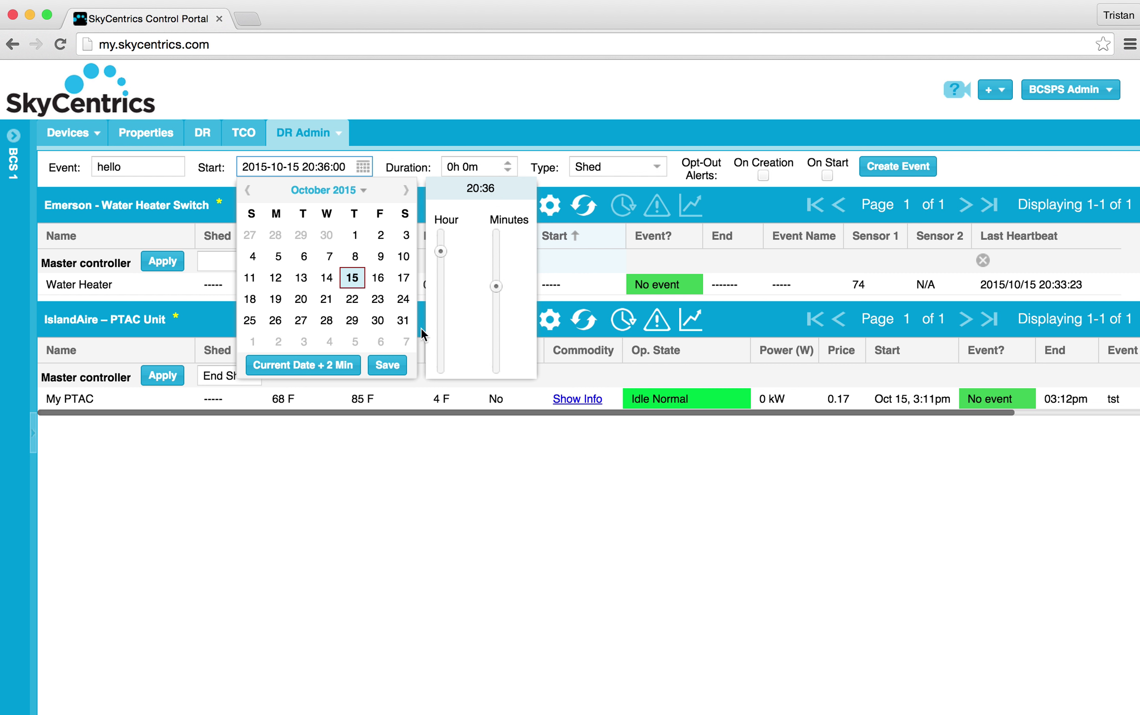
click(390, 365)
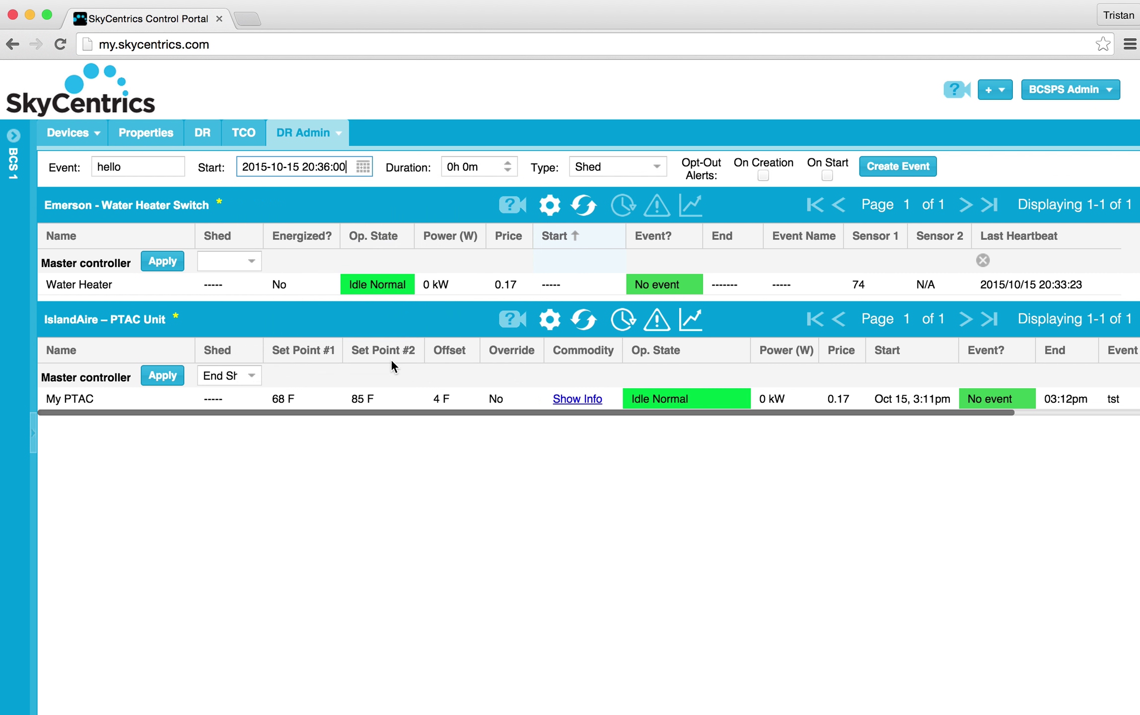
Set the event duration to 0h 3m and the type to CPE, and create the event.
click(508, 162)
click(508, 162)
click(507, 163)
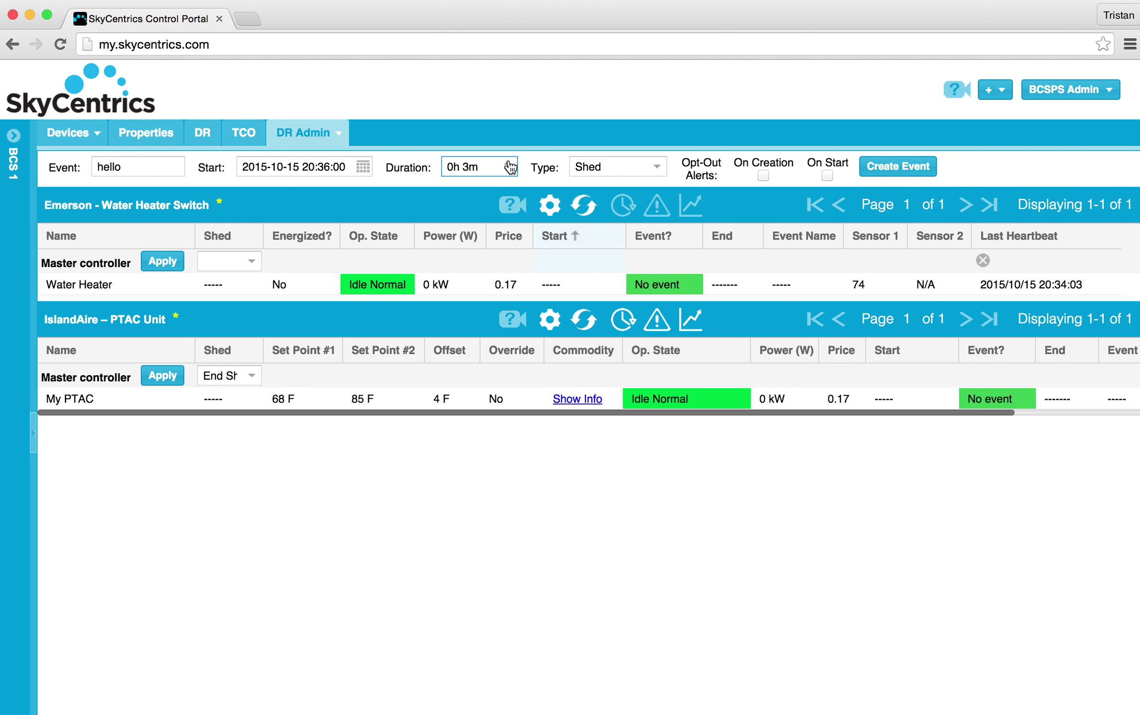
click(657, 170)
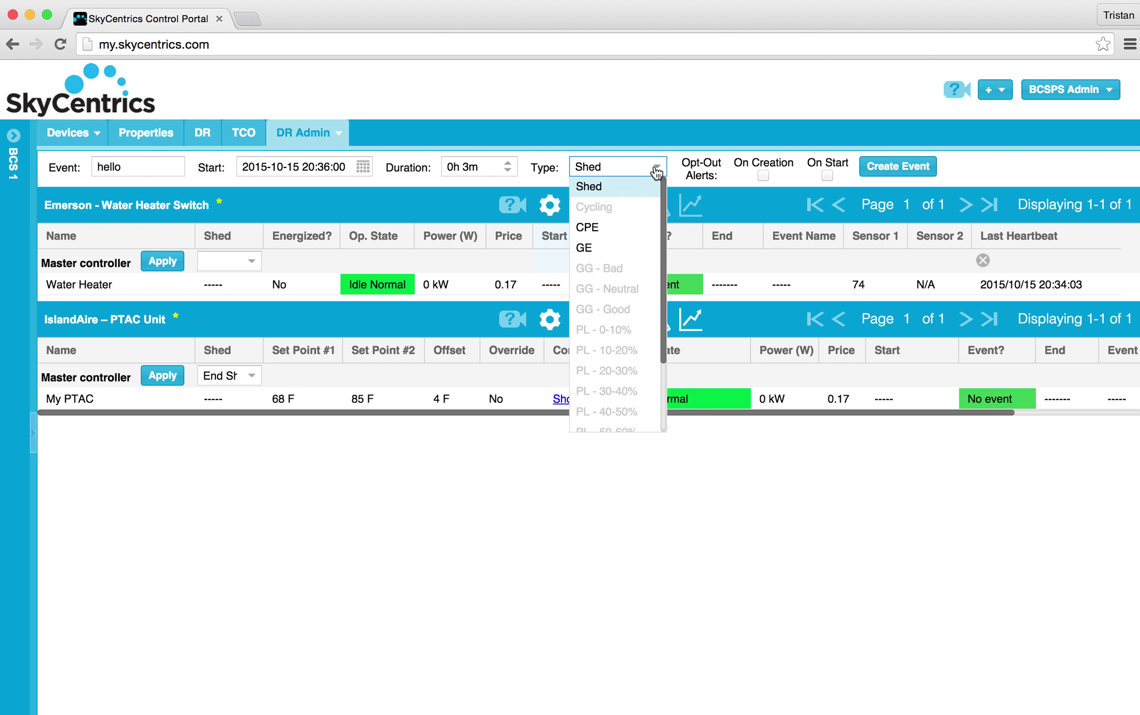
click(603, 228)
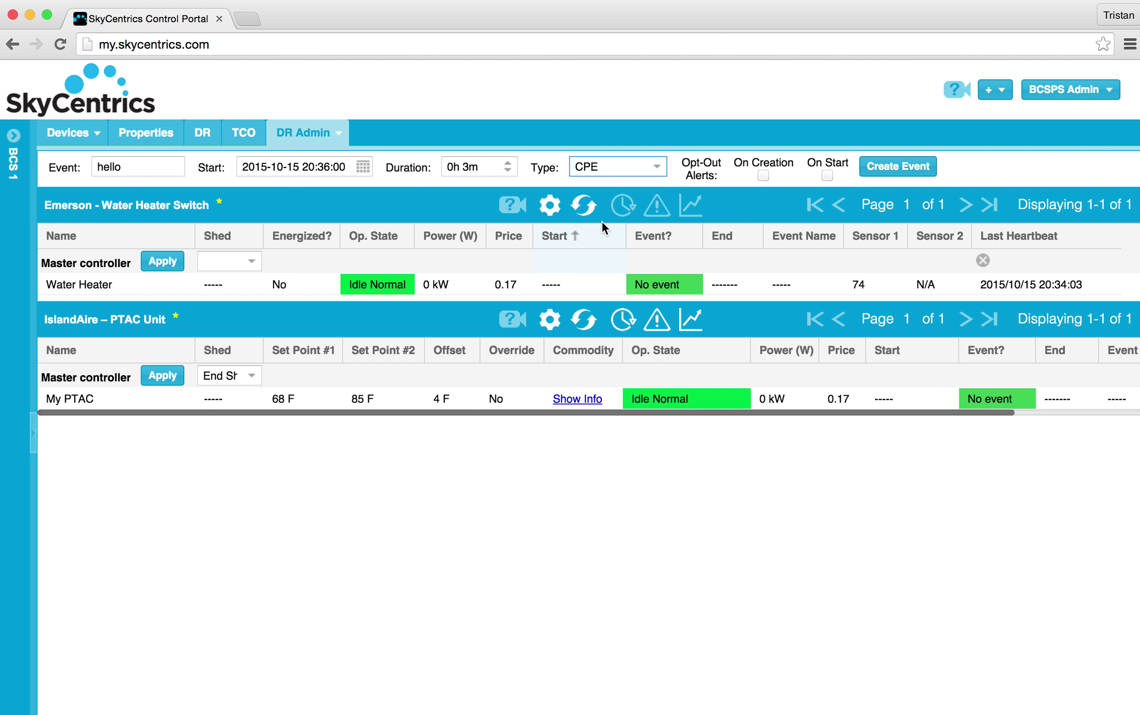
click(887, 168)
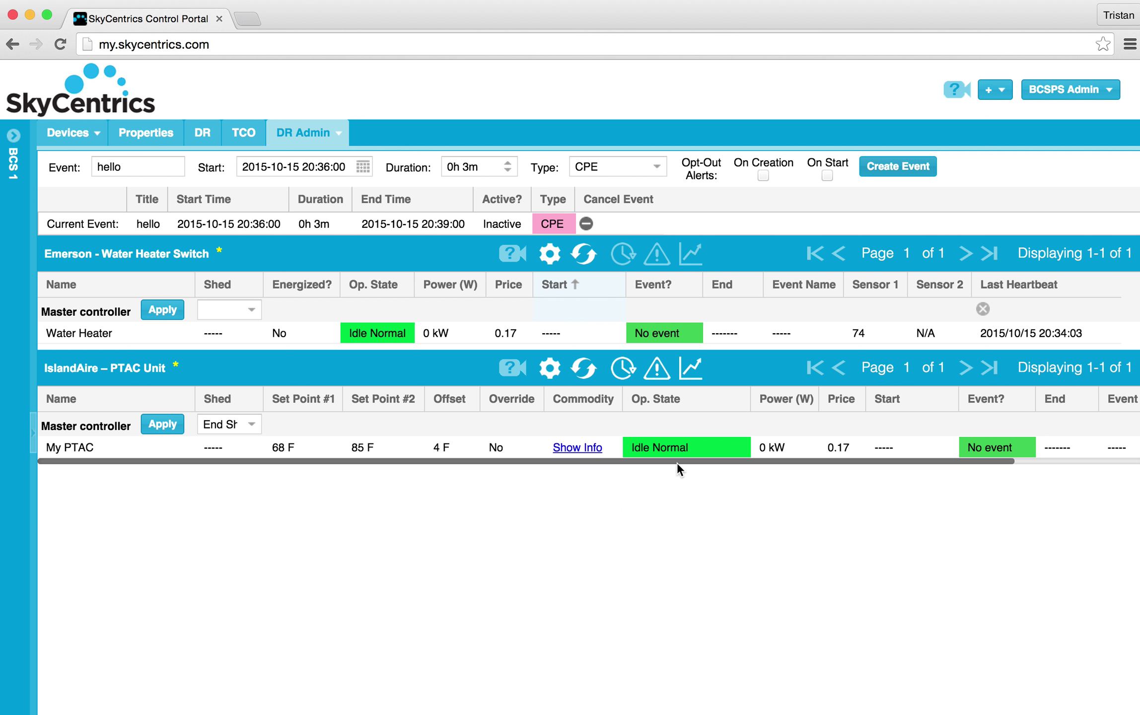
Refresh the PTAC Unit list and check My PTAC's event start, end, event name and last heartbeat.
drag(677, 463, 850, 473)
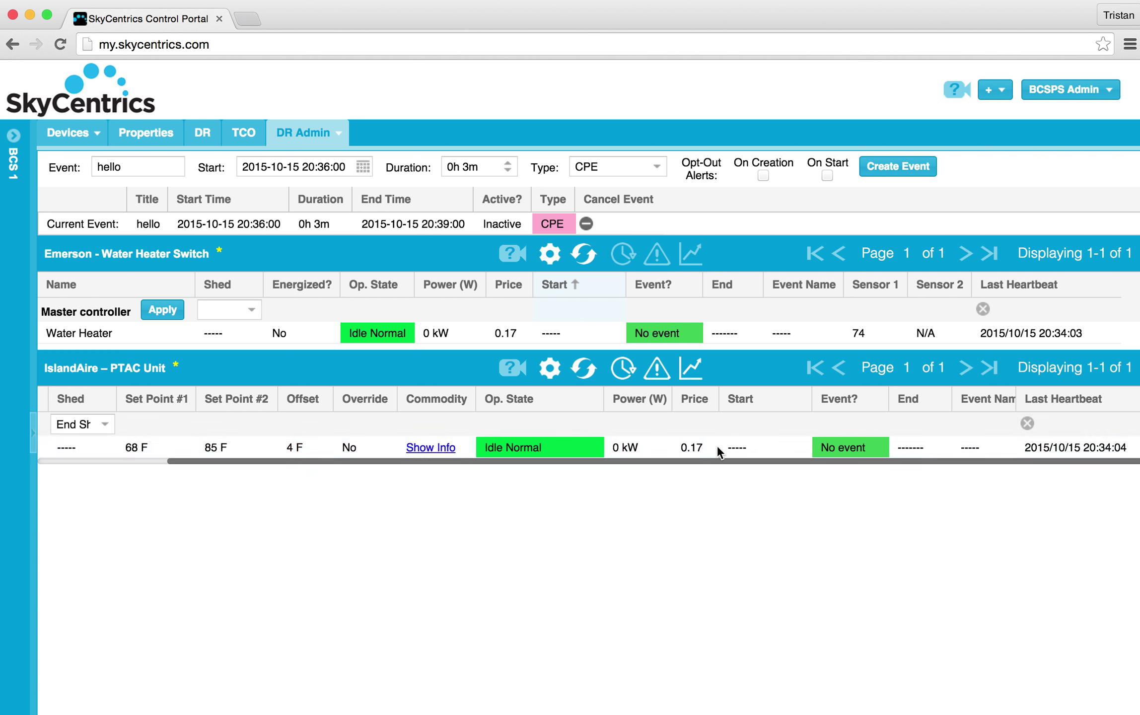
click(581, 371)
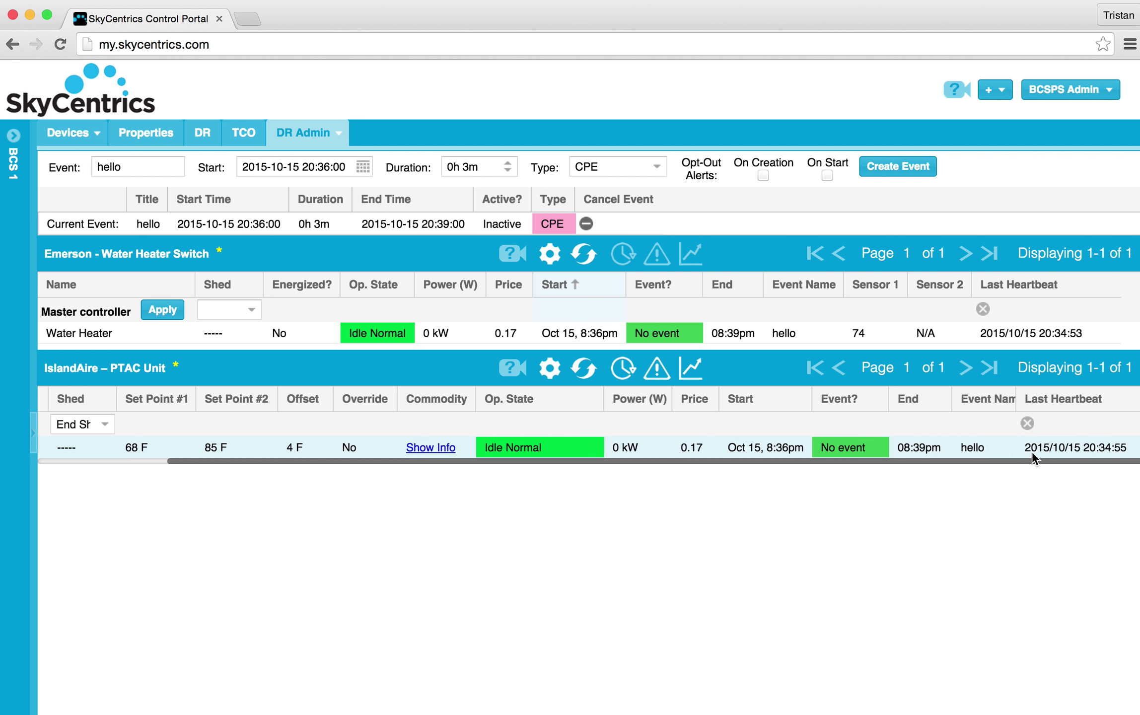
click(582, 370)
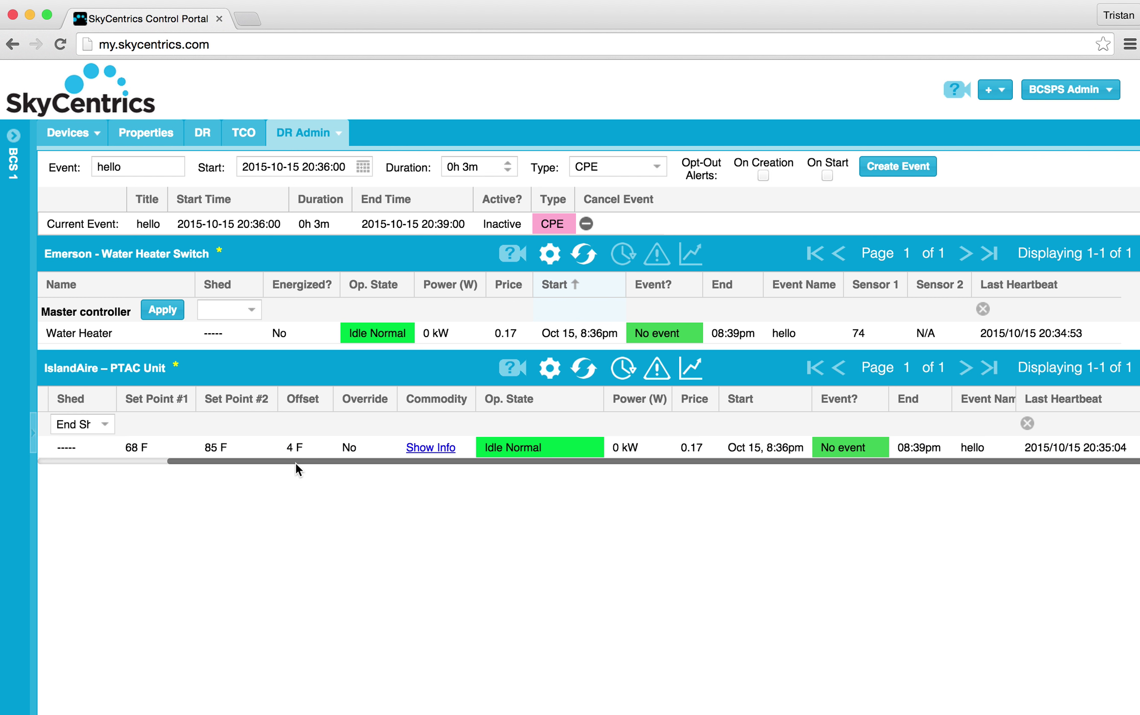
drag(254, 458, 64, 458)
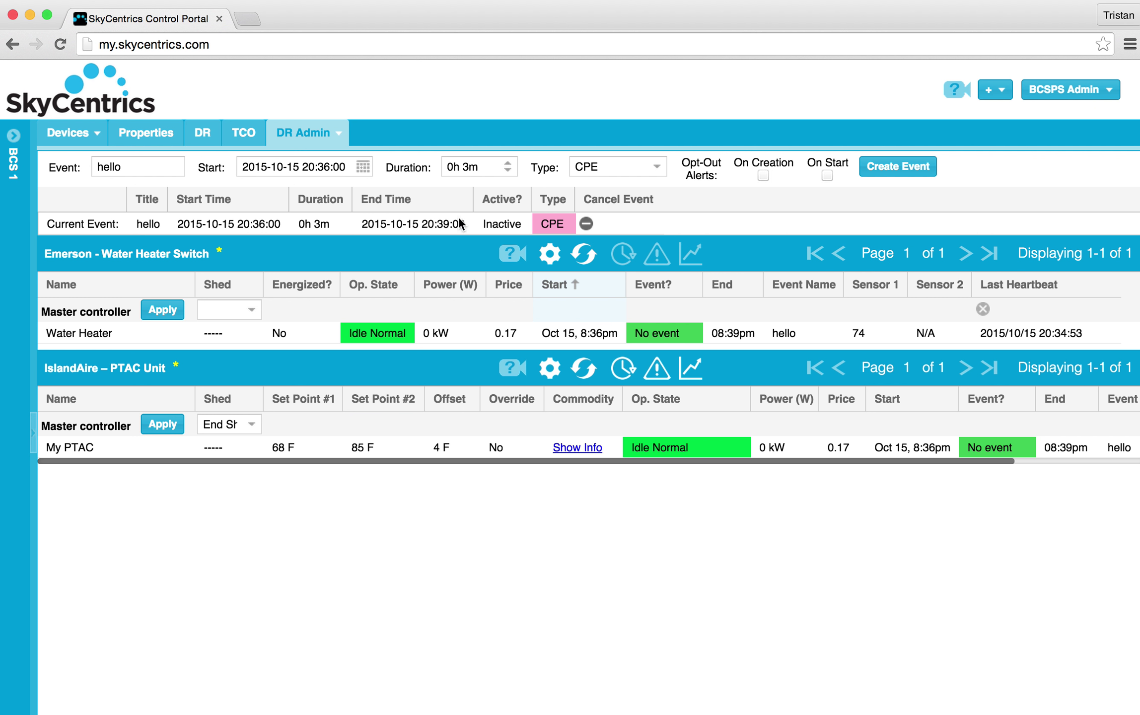
click(584, 363)
Check the Critical Peak Response in the CEA-2045 Simulator's SGD Functions, and display its Current Operating State.
key(super+Tab)
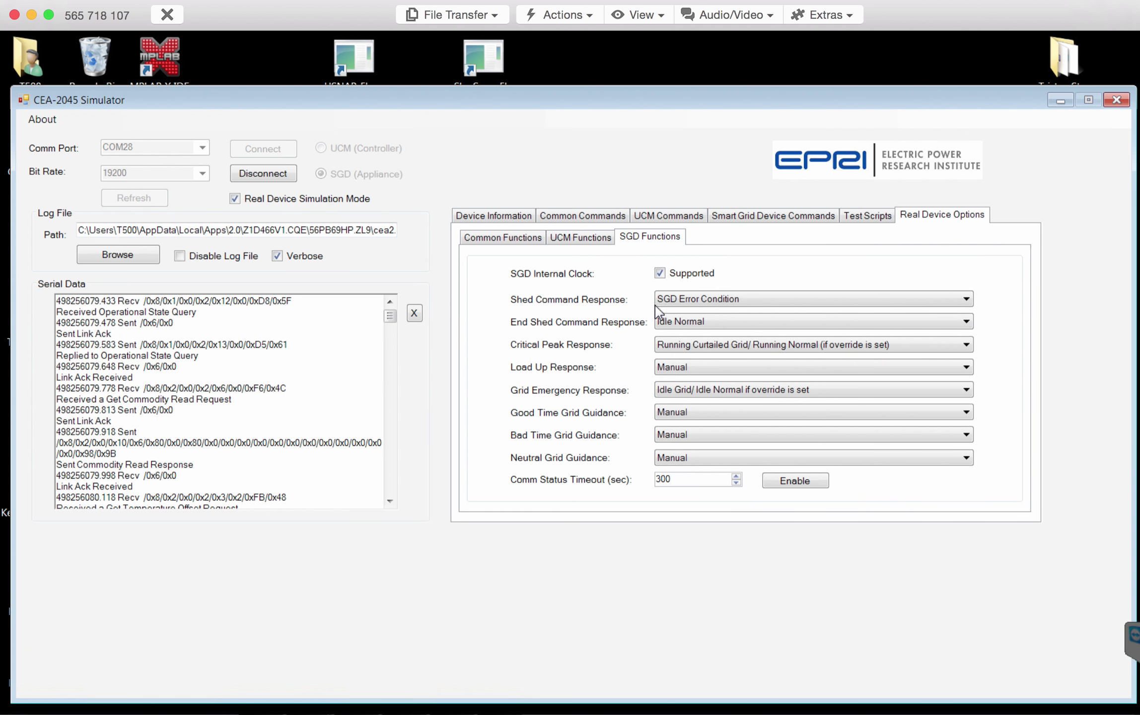
key(super+Tab)
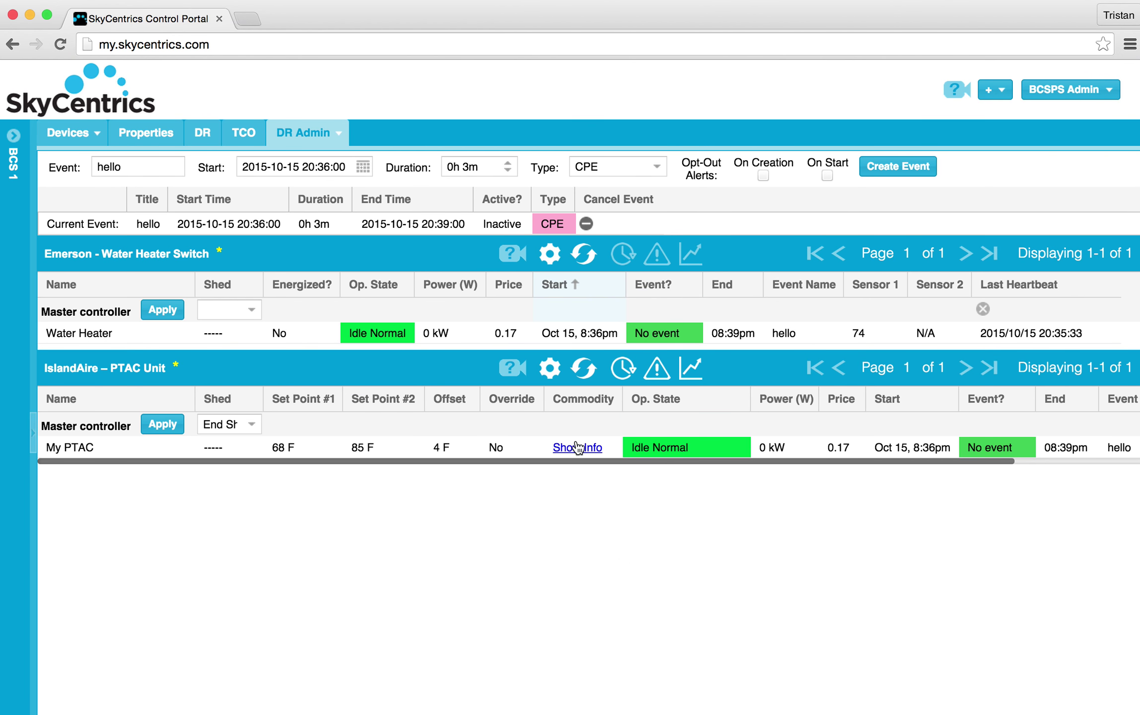
key(super+Tab)
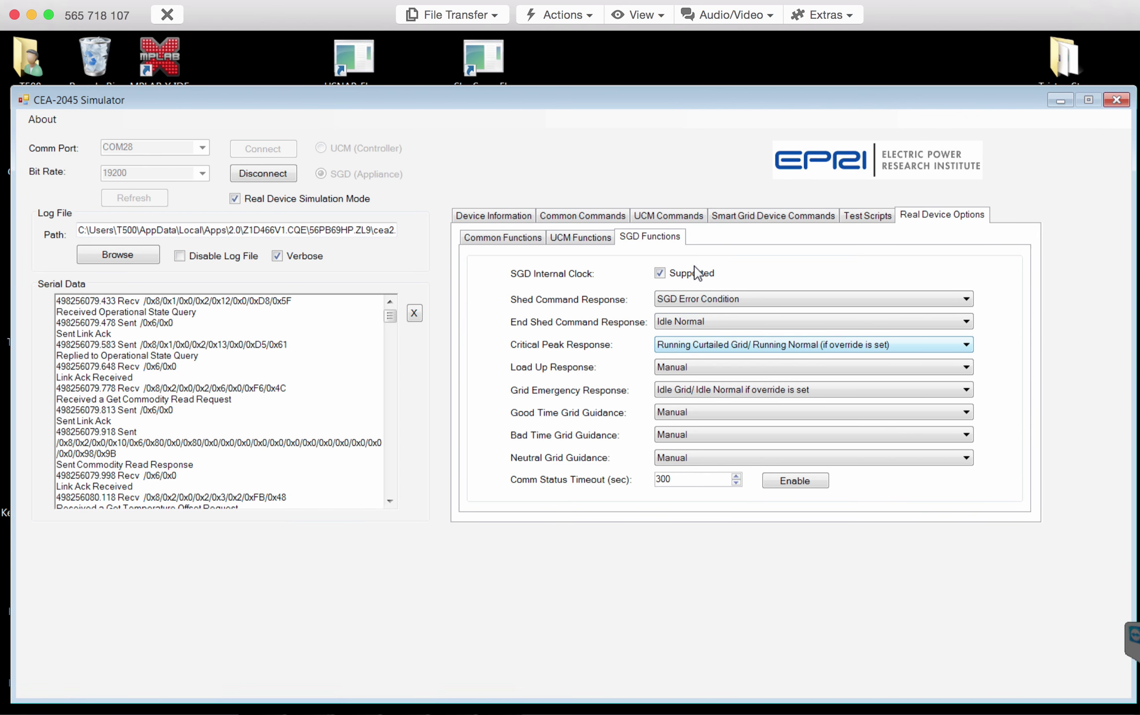
click(766, 216)
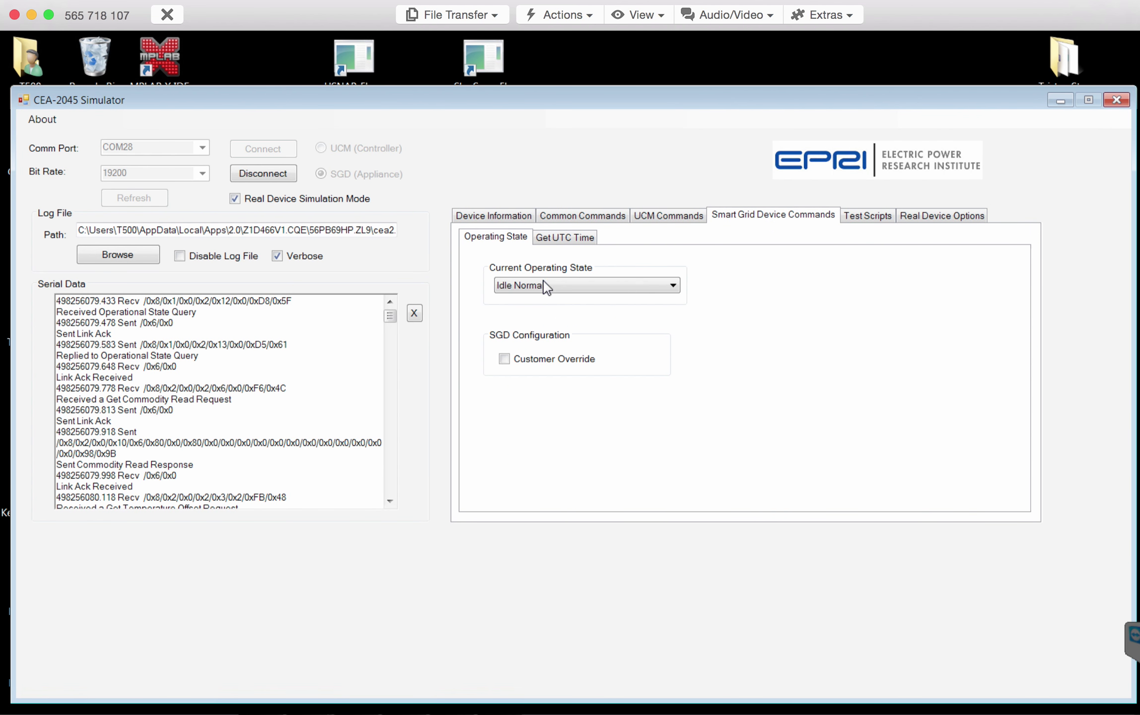
Compare the simulator's Current Operating State with the refreshed My PTAC state in the SkyCentrics portal during the CPE event.
key(super+Tab)
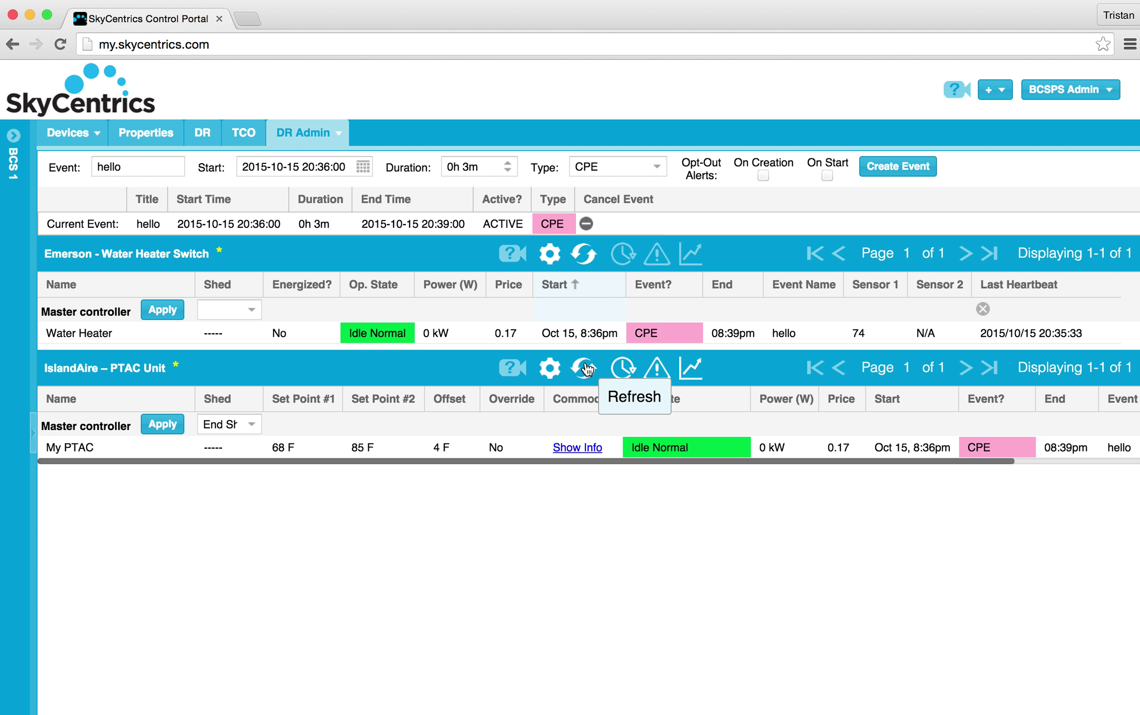
key(super+Tab)
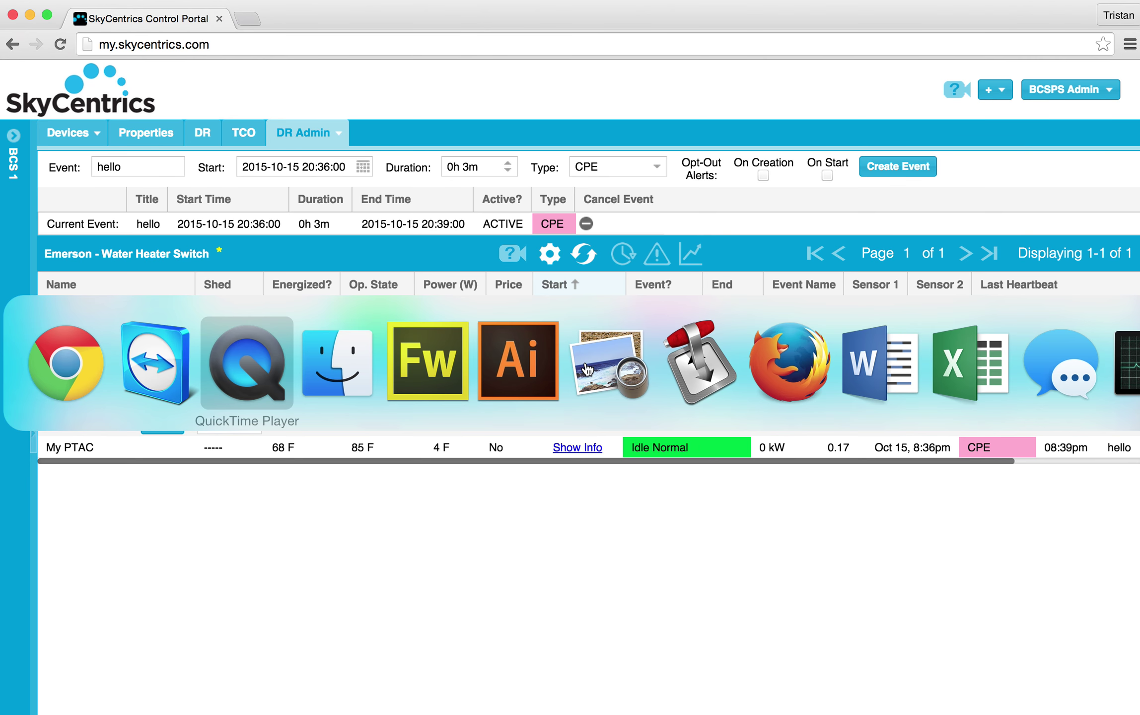
key(super+Tab)
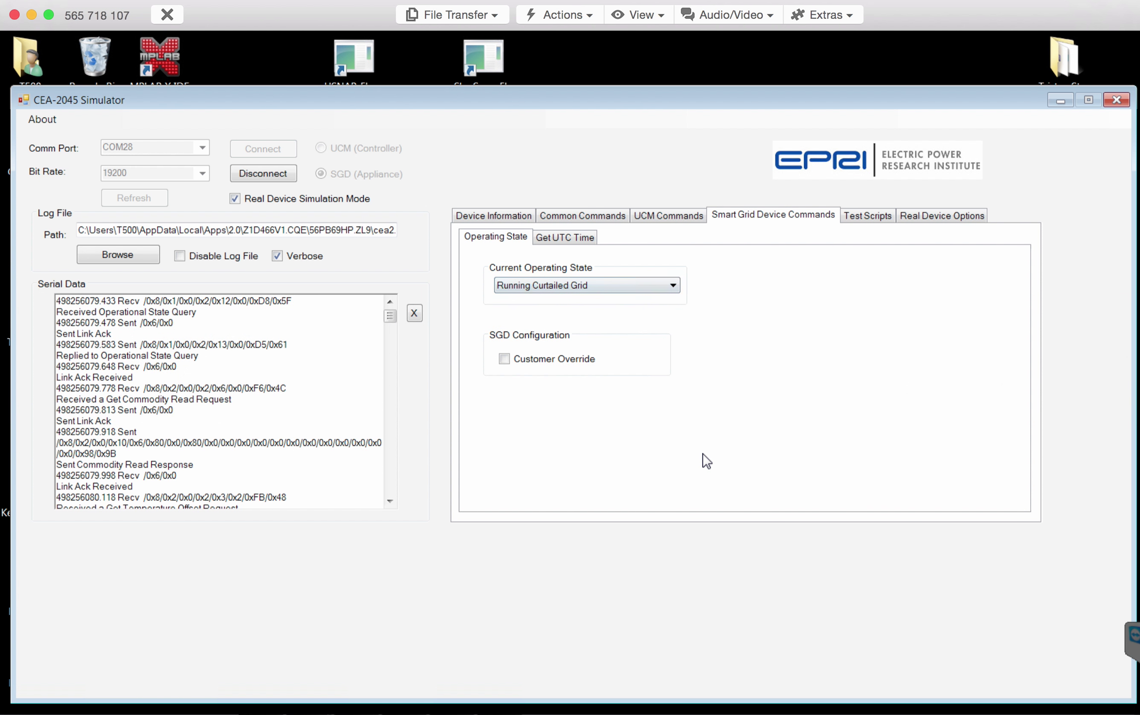
key(super+Tab)
key(super+Tab)
key(super+Tab)
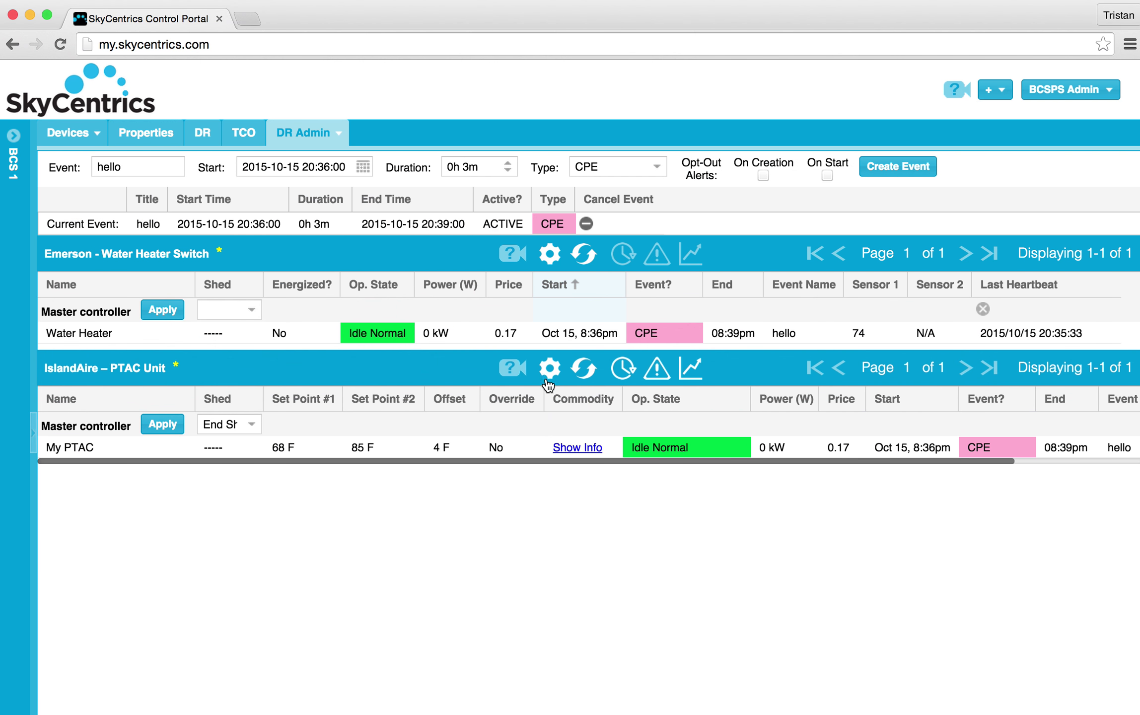
click(582, 367)
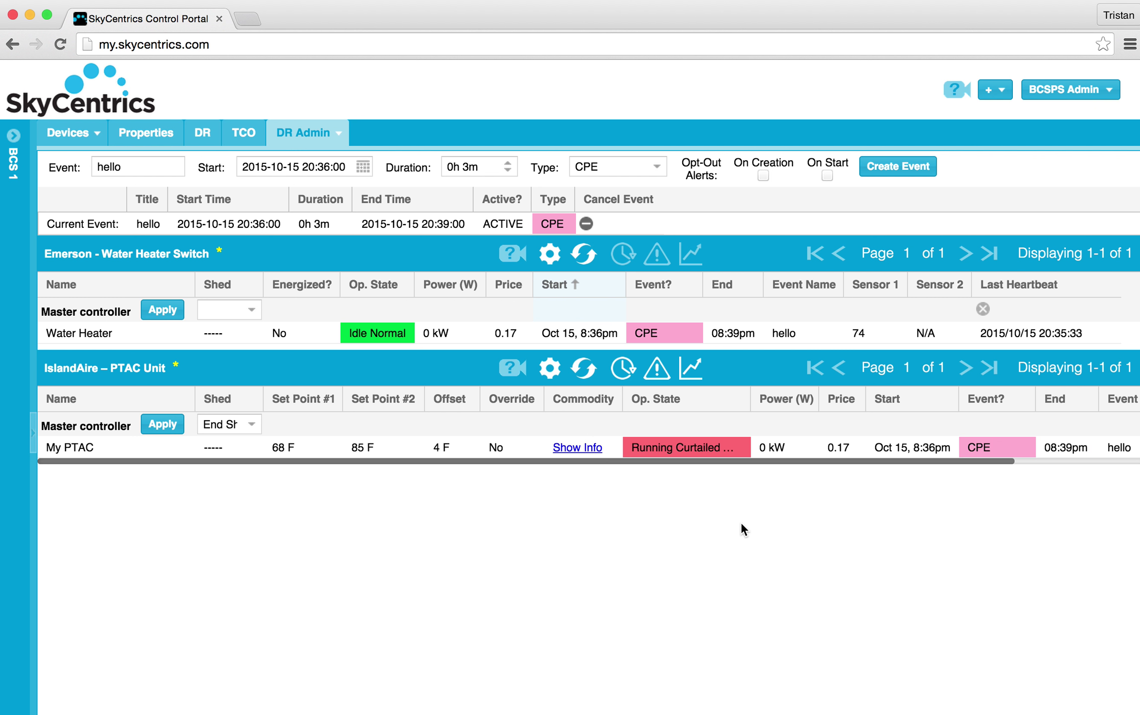
Switch to the CEA-2045 Simulator, enable Customer Override in the SGD Configuration, and return to the SkyCentrics portal.
key(super+Tab)
key(super+Tab)
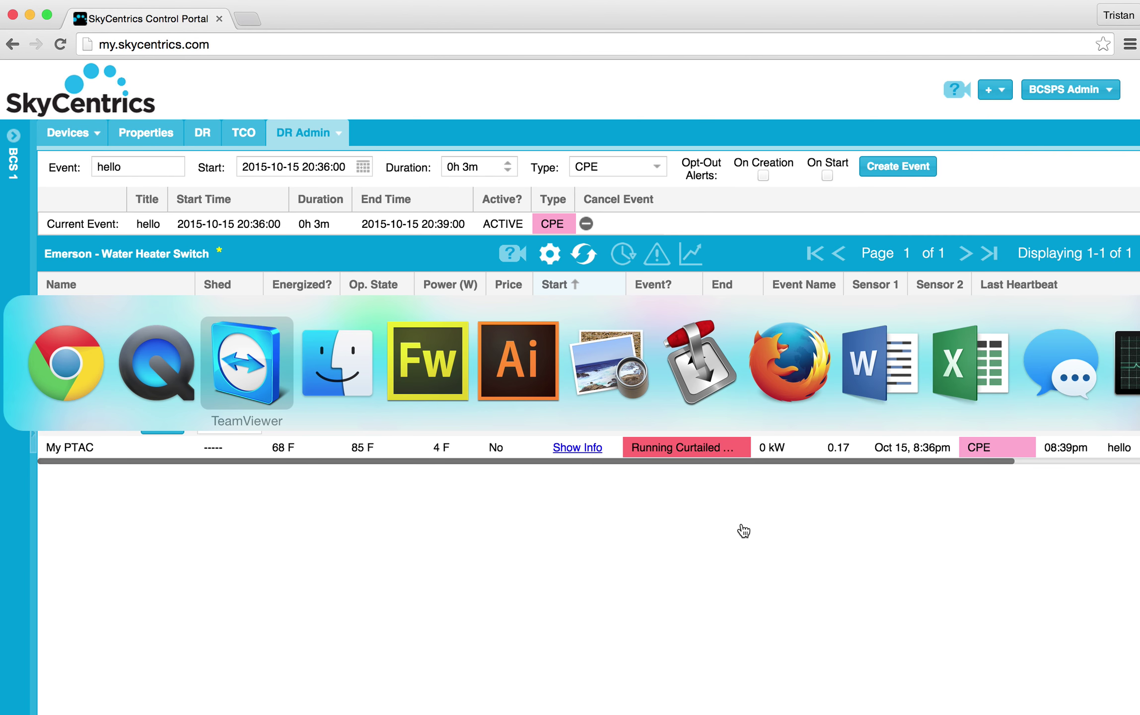
key(super+shift+Tab)
key(super+Tab)
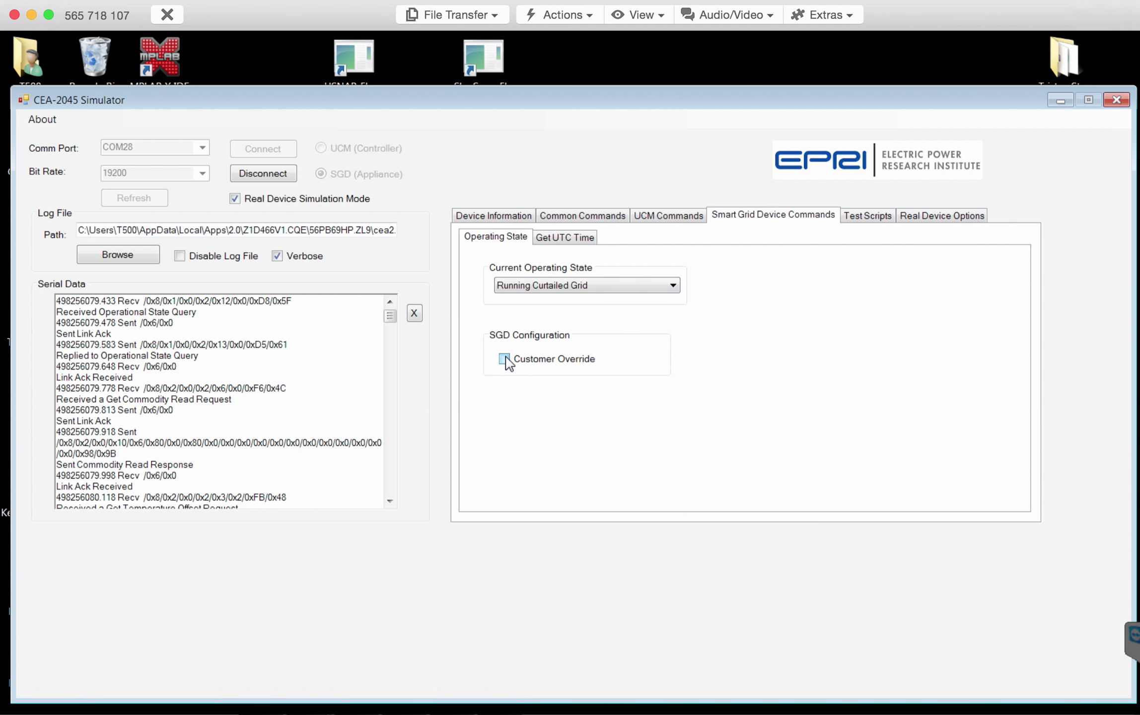
click(506, 360)
key(super+Tab)
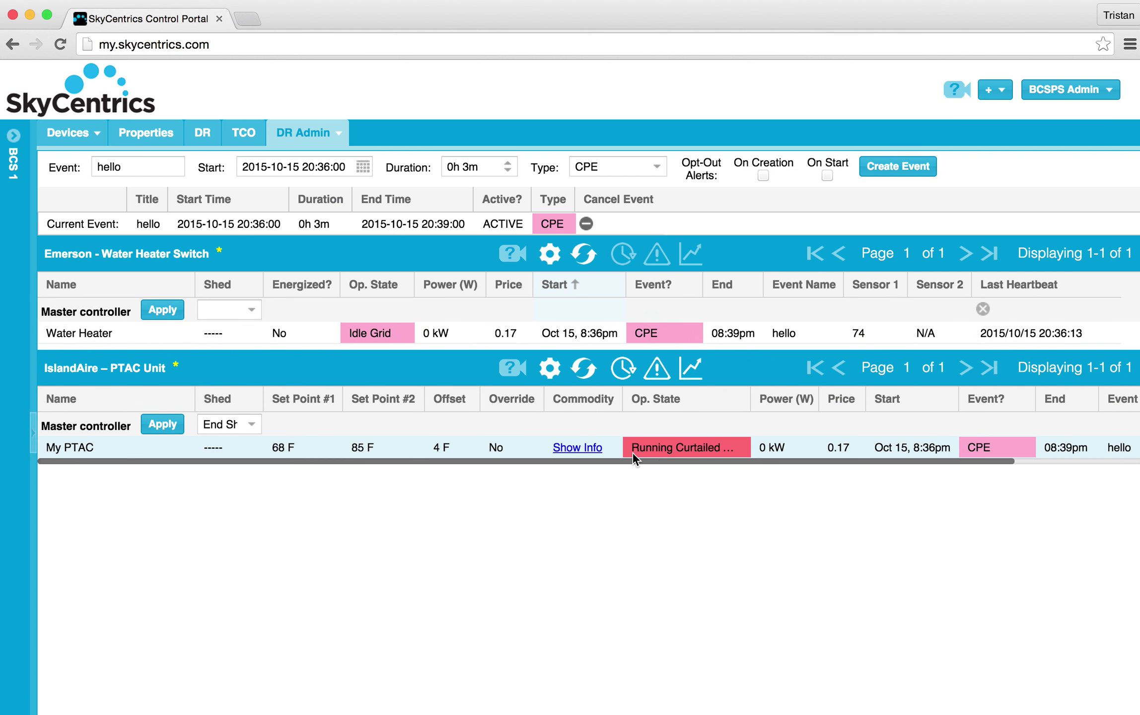
Set the simulator's Current Operating State to Idle Normal and refresh the PTAC Unit list in the SkyCentrics portal.
key(super+Tab)
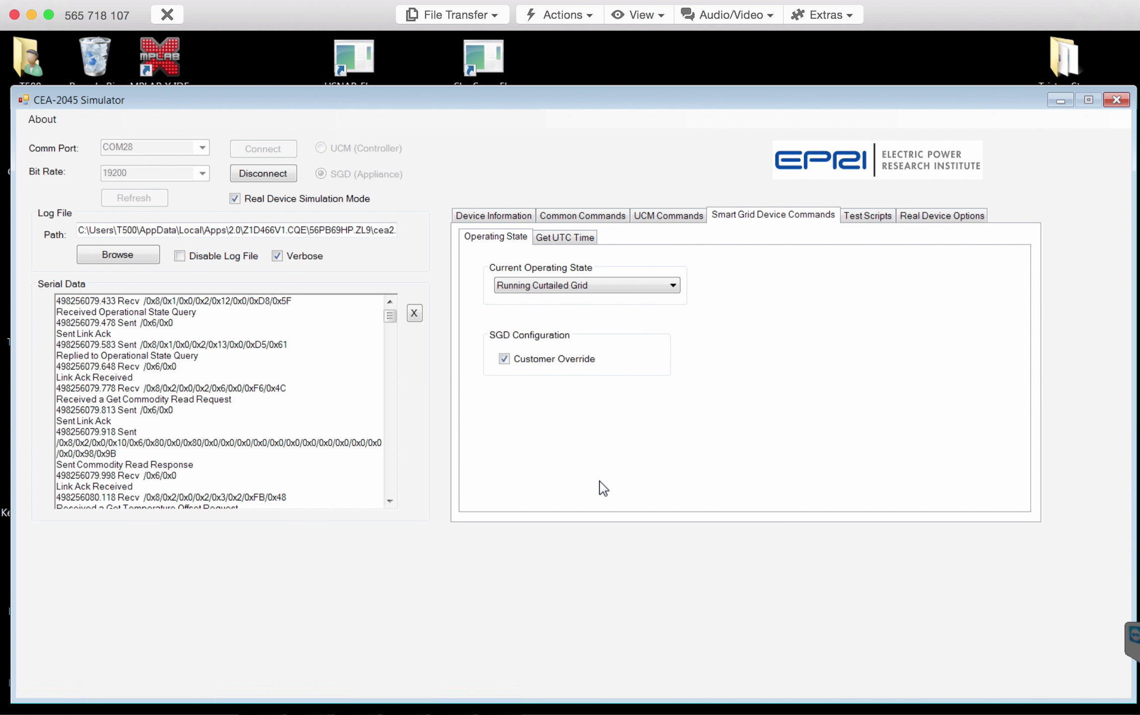
click(531, 285)
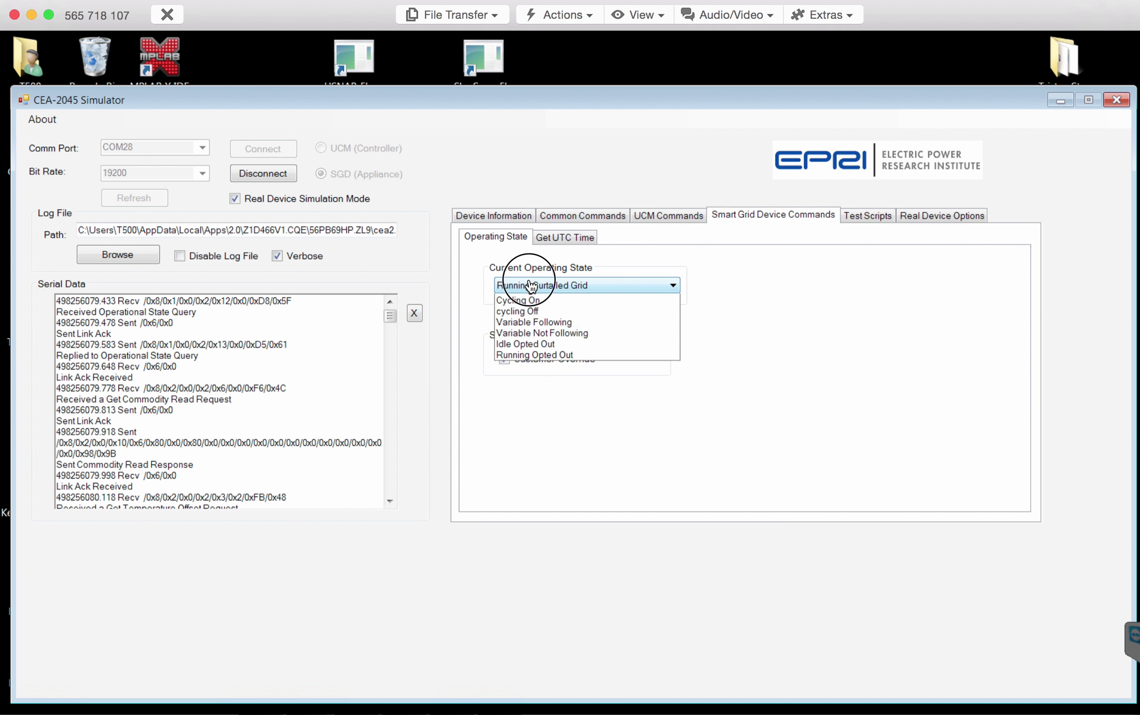
click(530, 297)
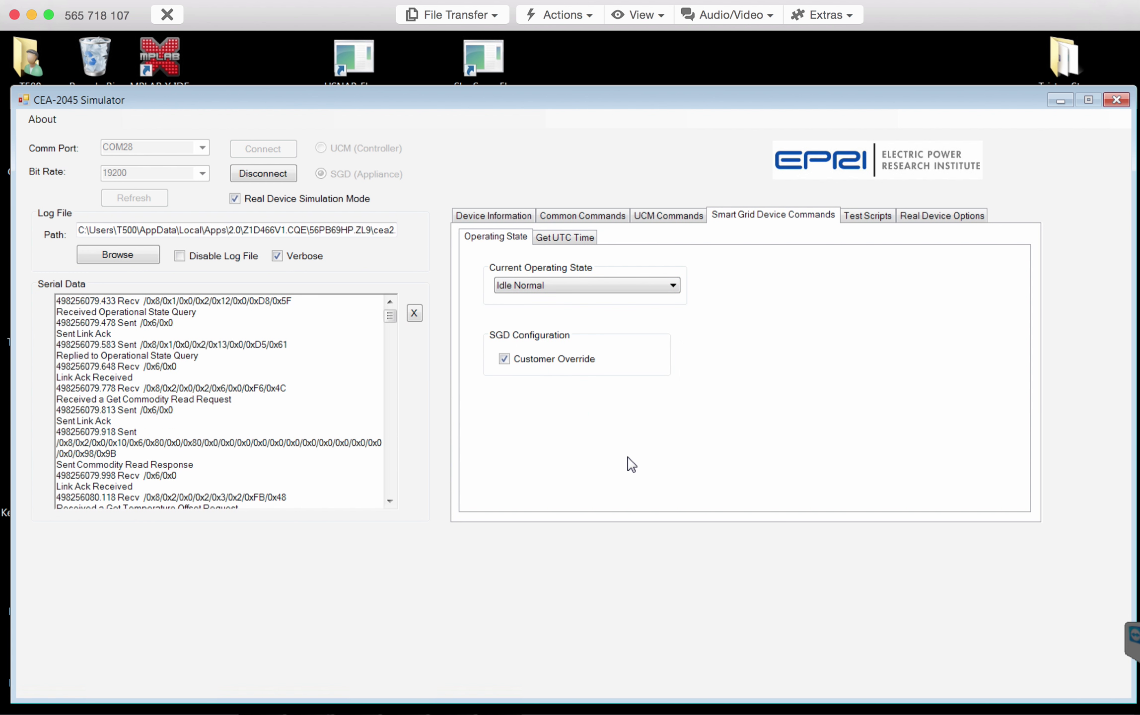
key(super+Tab)
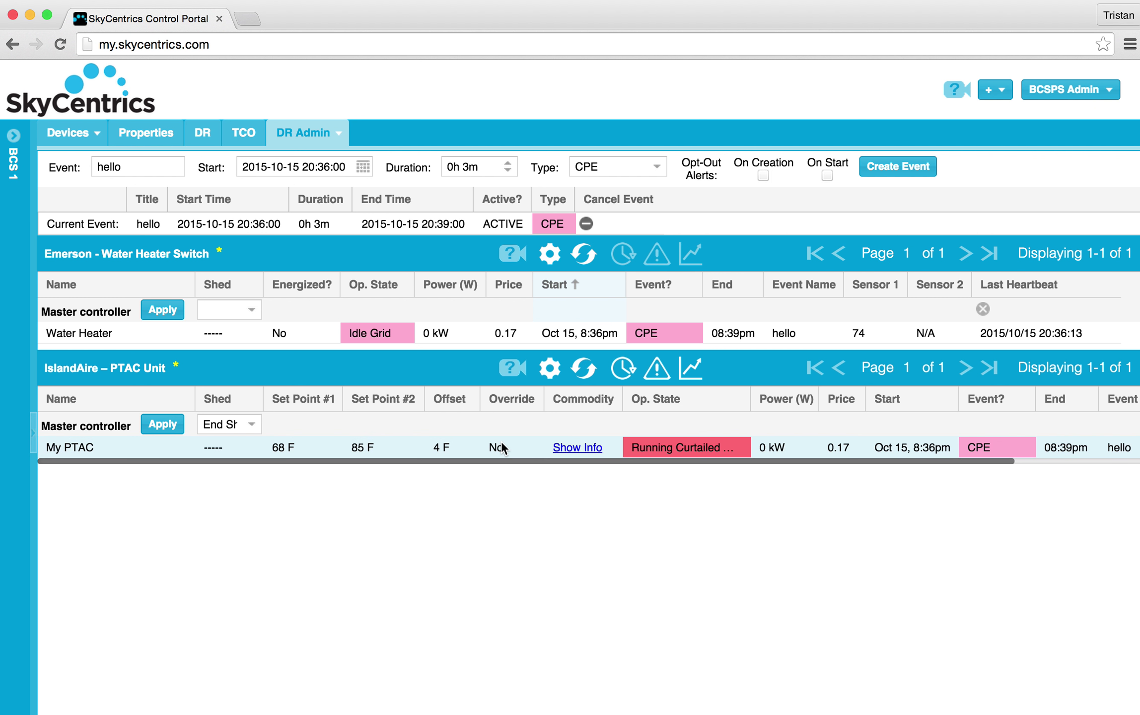
click(582, 371)
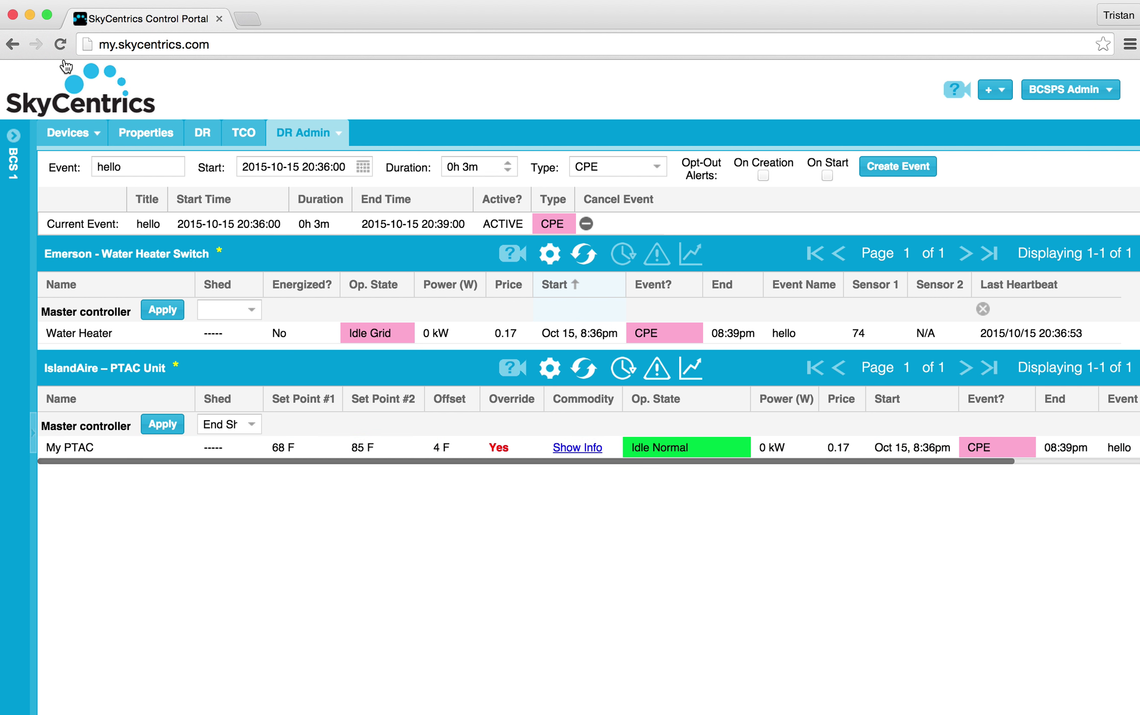
Sign out of the SkyCentrics portal and sign back in by entering the account password.
click(1043, 101)
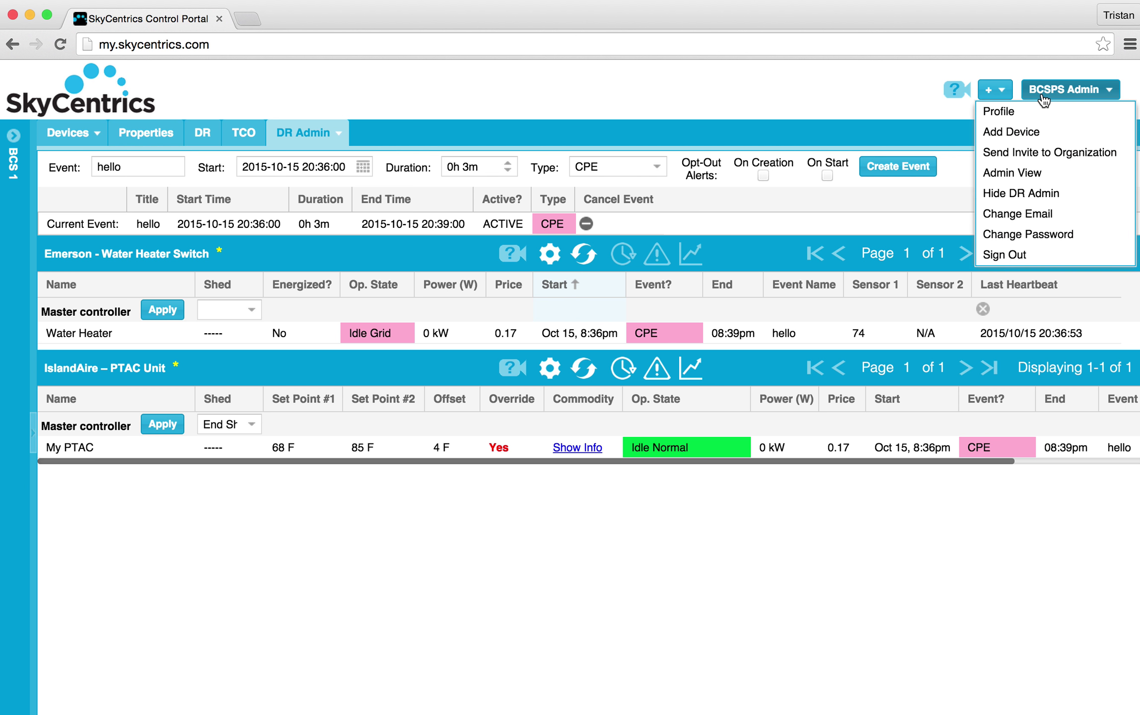
click(997, 253)
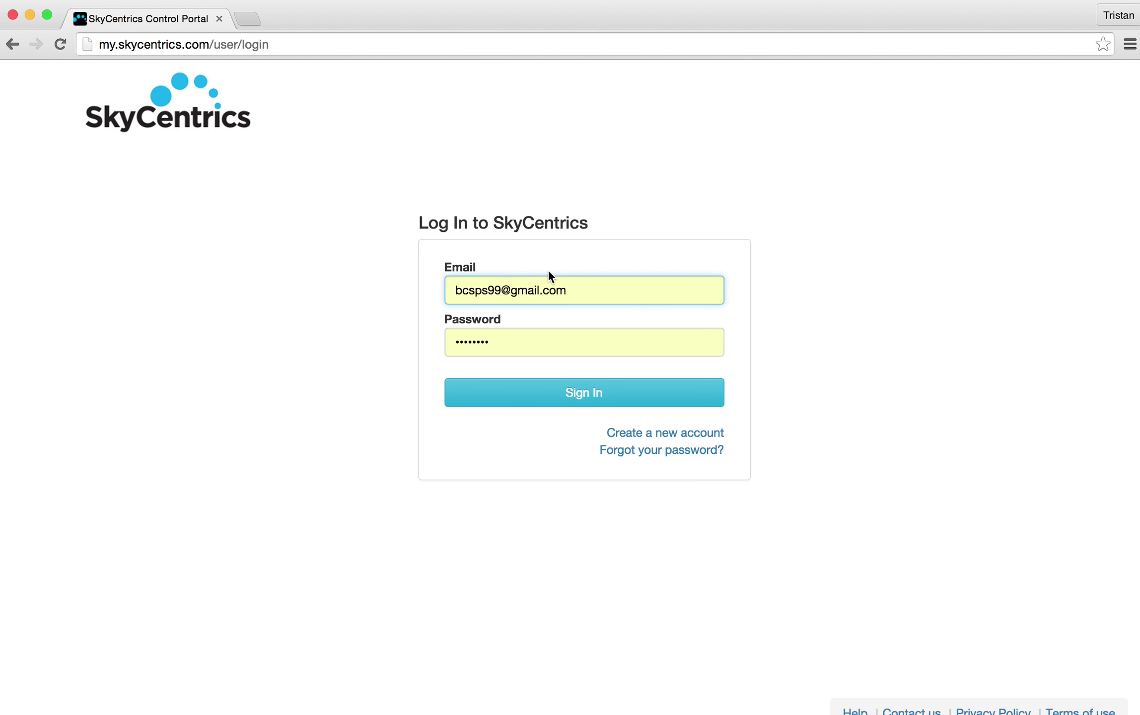
click(566, 396)
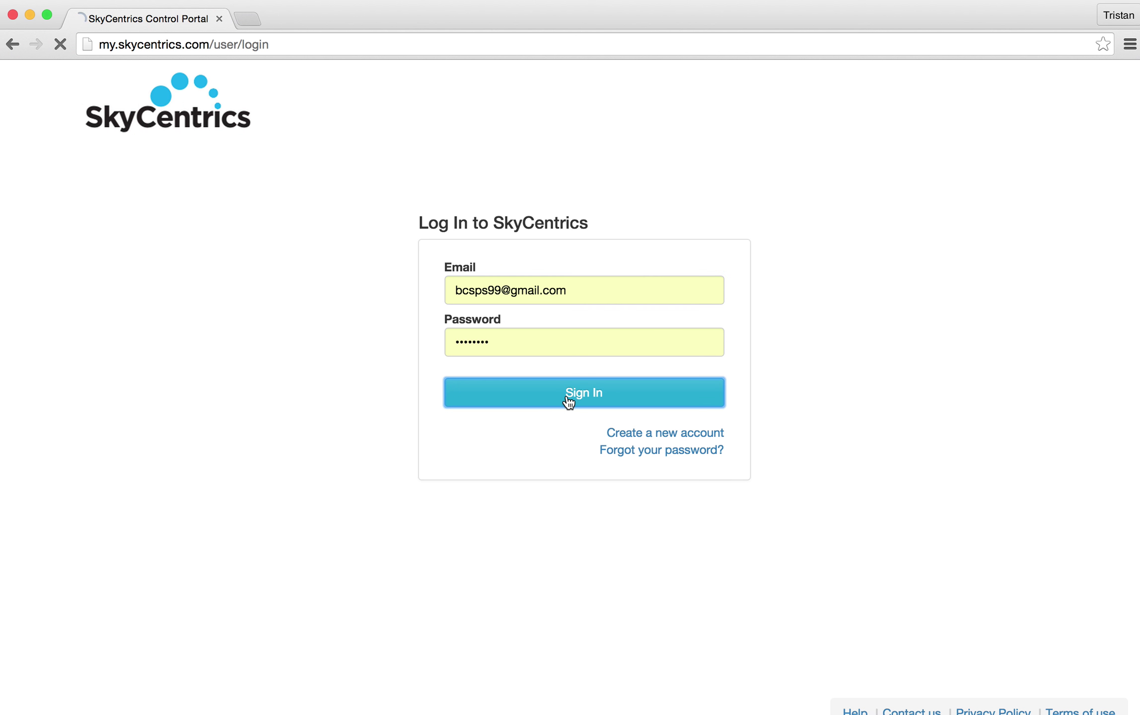
double_click(503, 367)
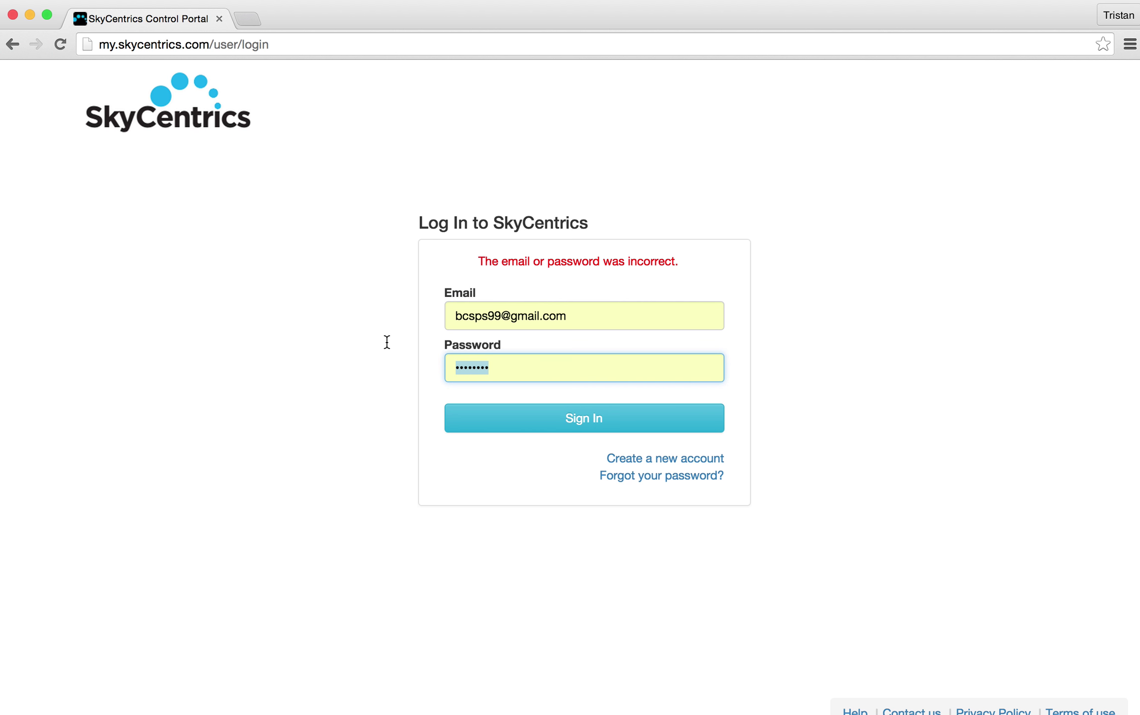
text(********)
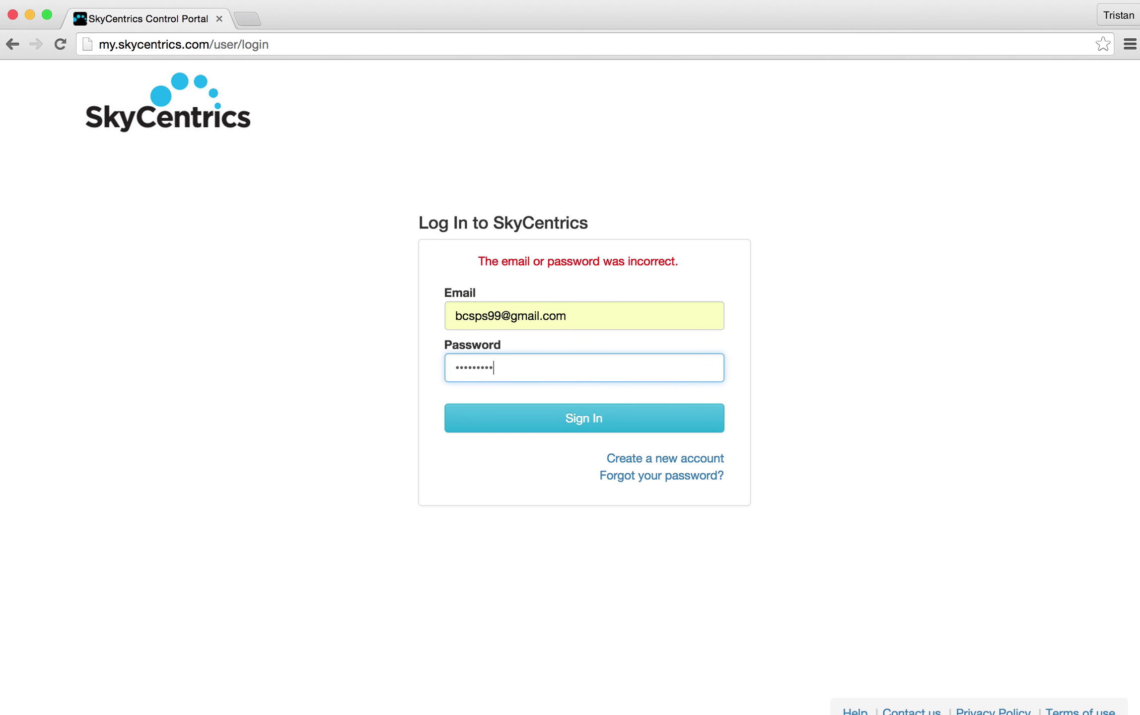
key(Return)
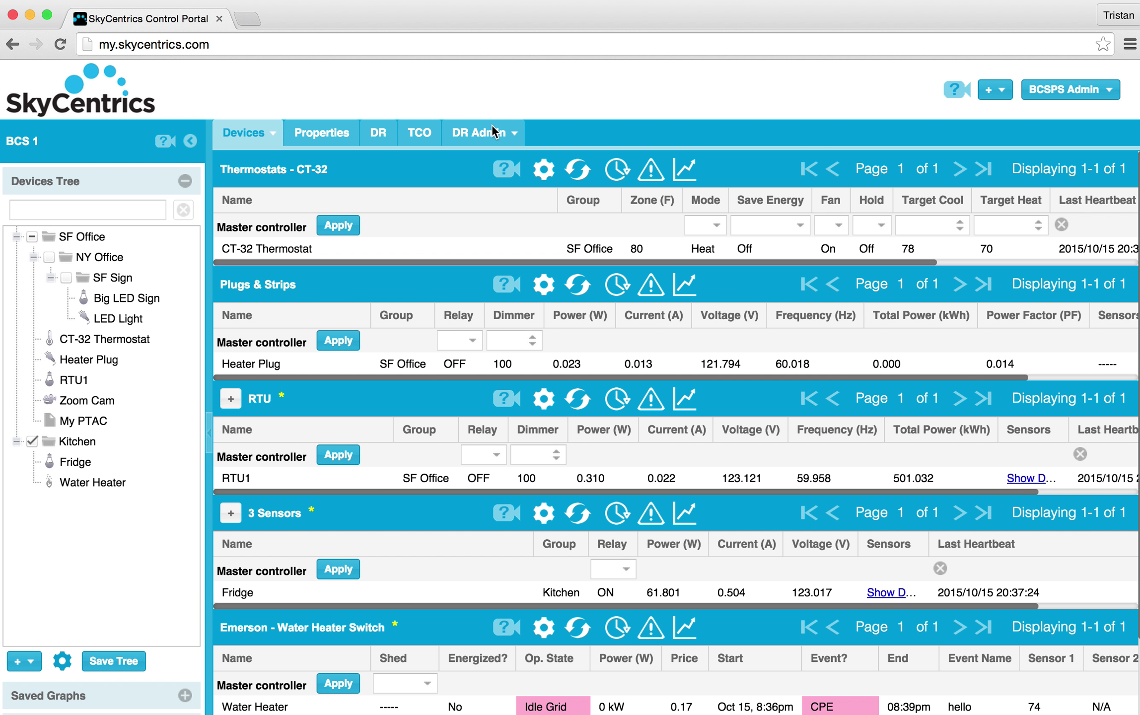
Hide the DR Admin view through the account options and show it again.
click(1080, 97)
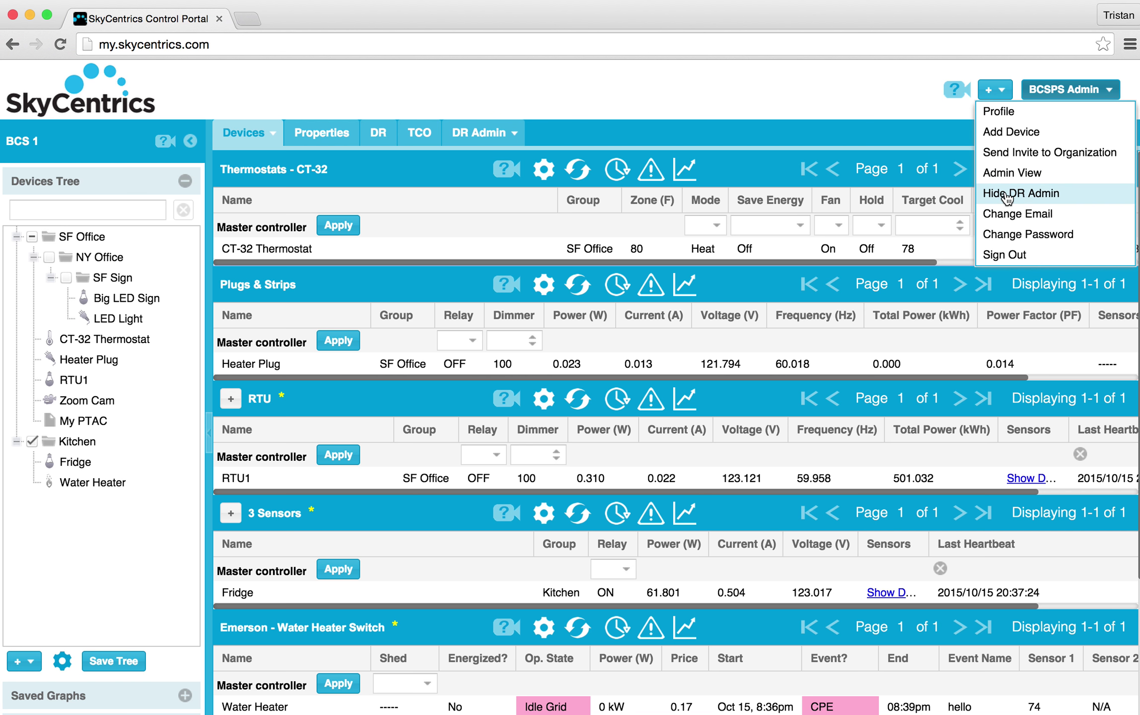
click(1008, 196)
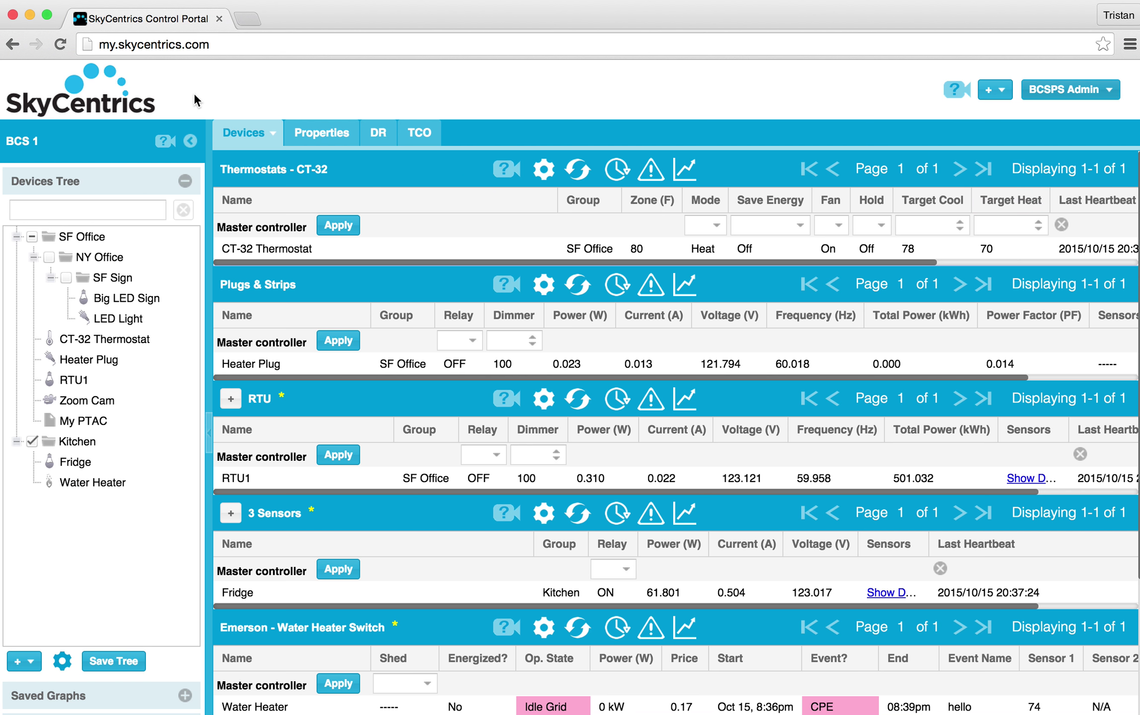
click(1078, 93)
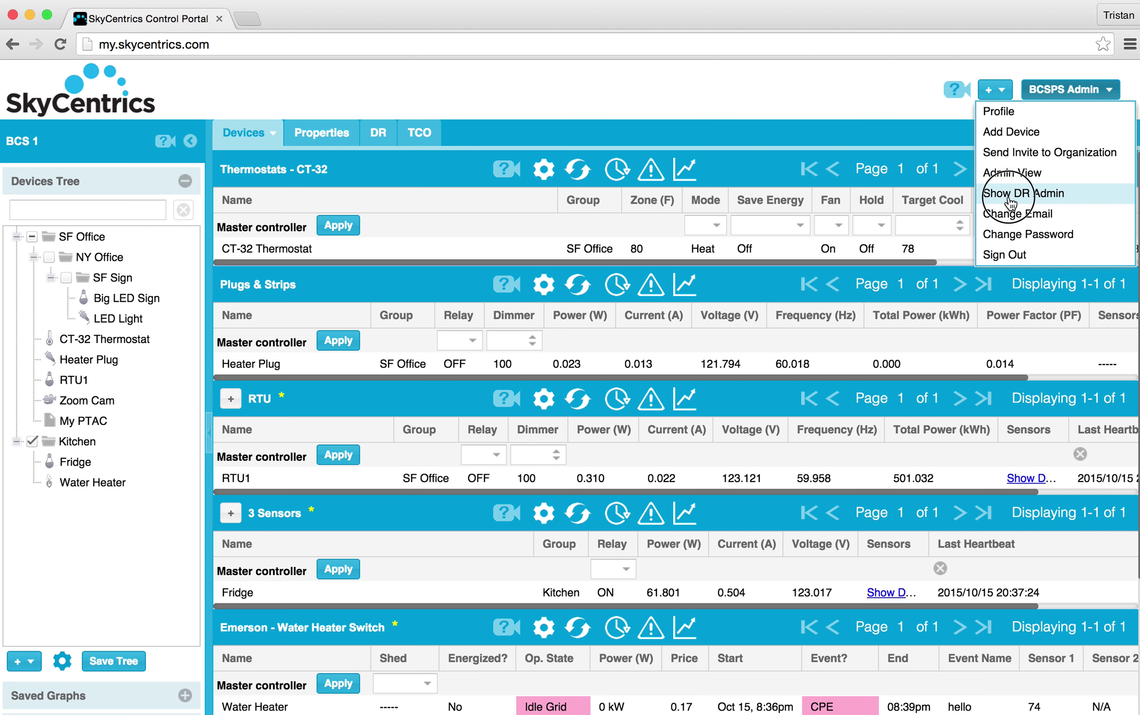
click(1008, 196)
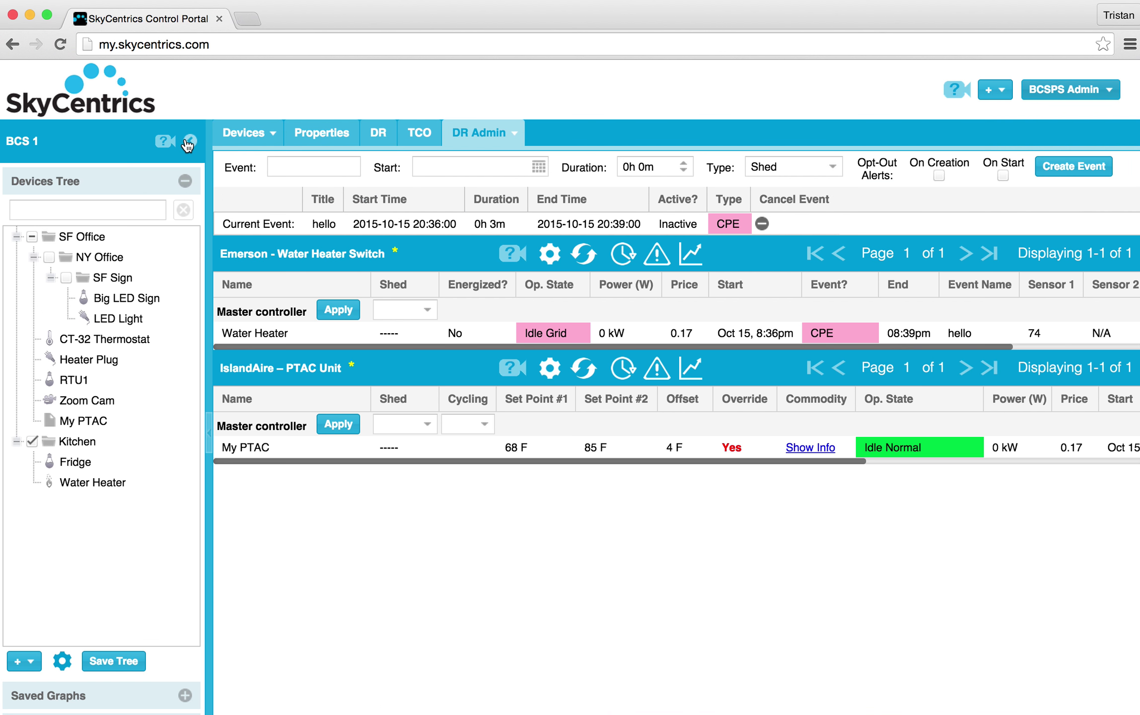
Collapse the Devices Tree sidebar and hide the Cycling column in the IslandAire – PTAC Unit table.
click(188, 142)
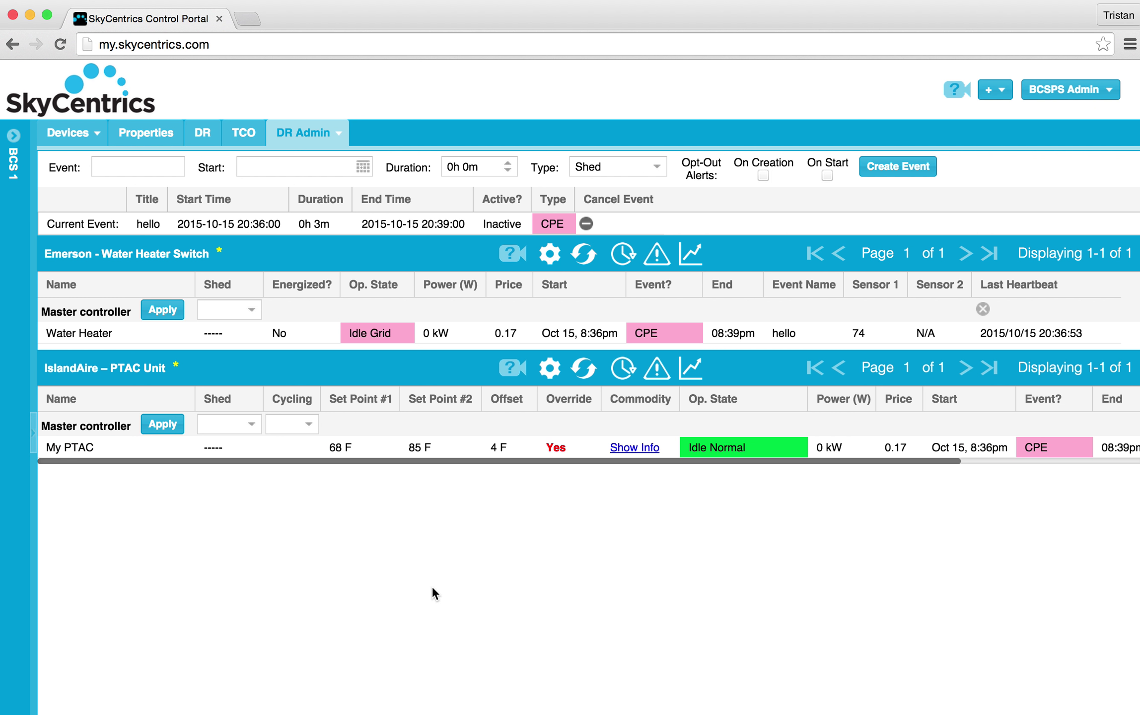
click(547, 365)
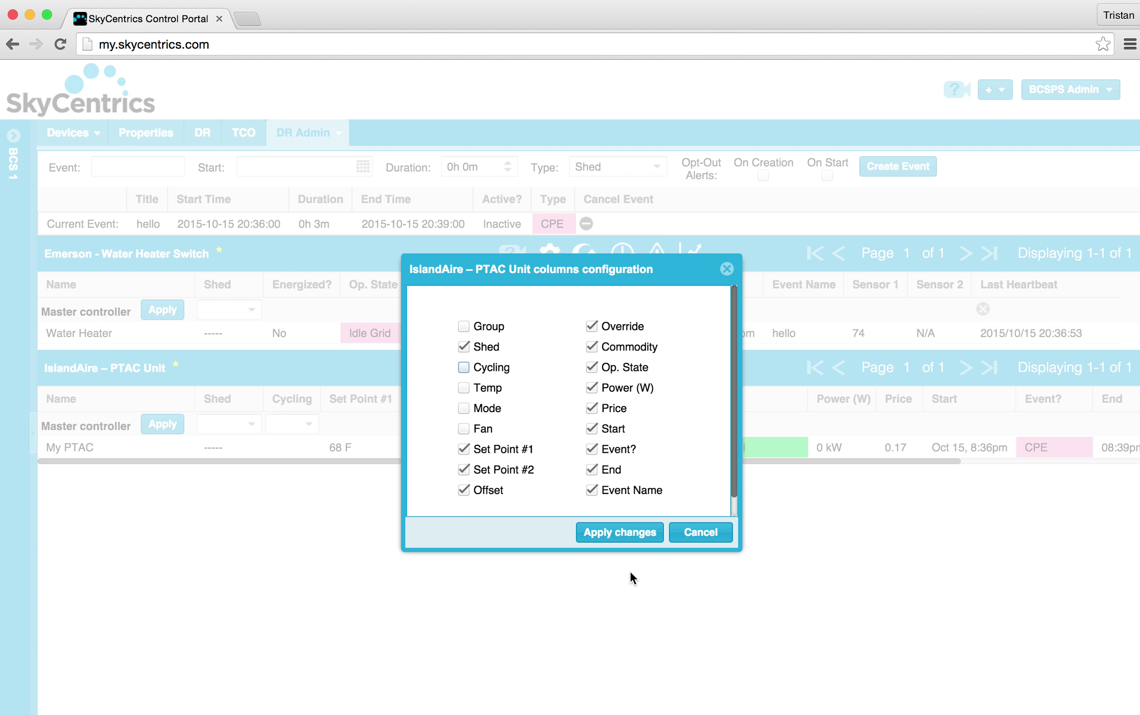
click(621, 533)
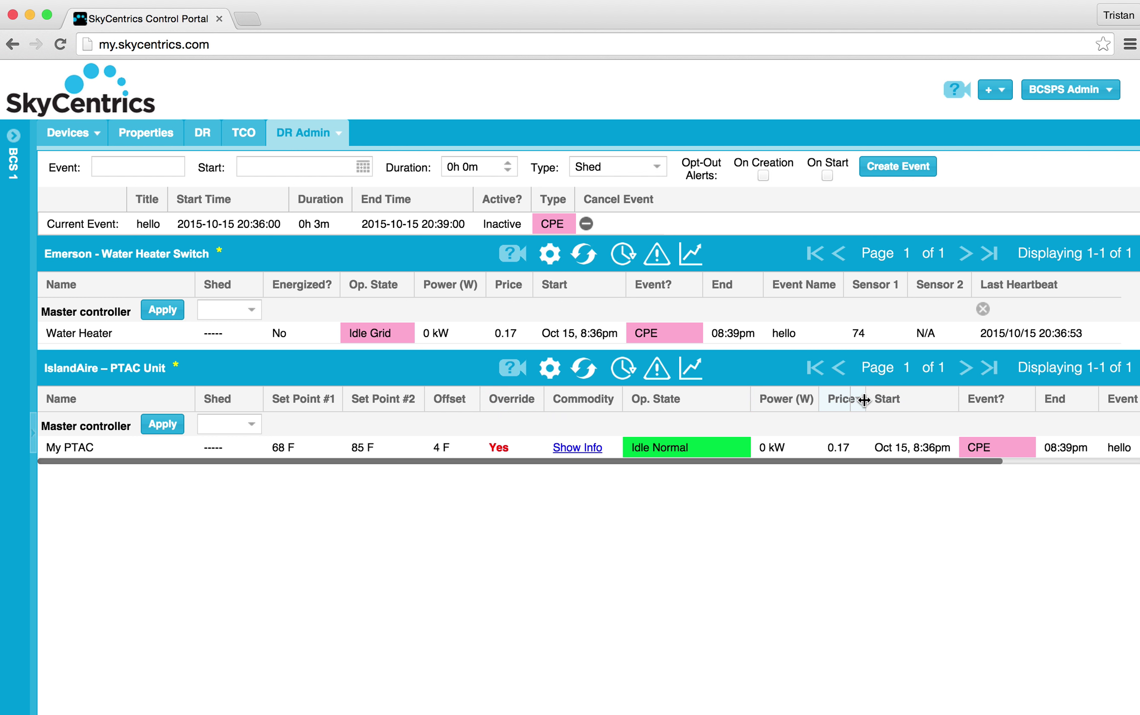
Widen the Price column of the PTAC Unit table and narrow it back to its original width.
drag(863, 400, 893, 399)
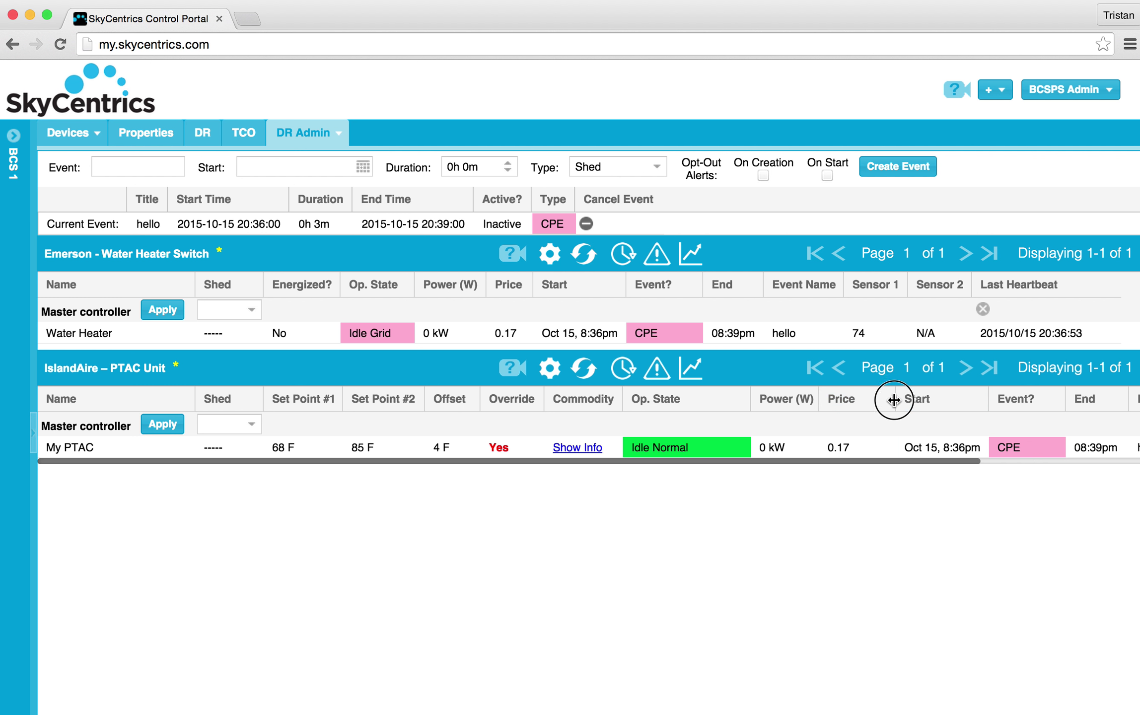
click(864, 401)
drag(895, 400, 864, 402)
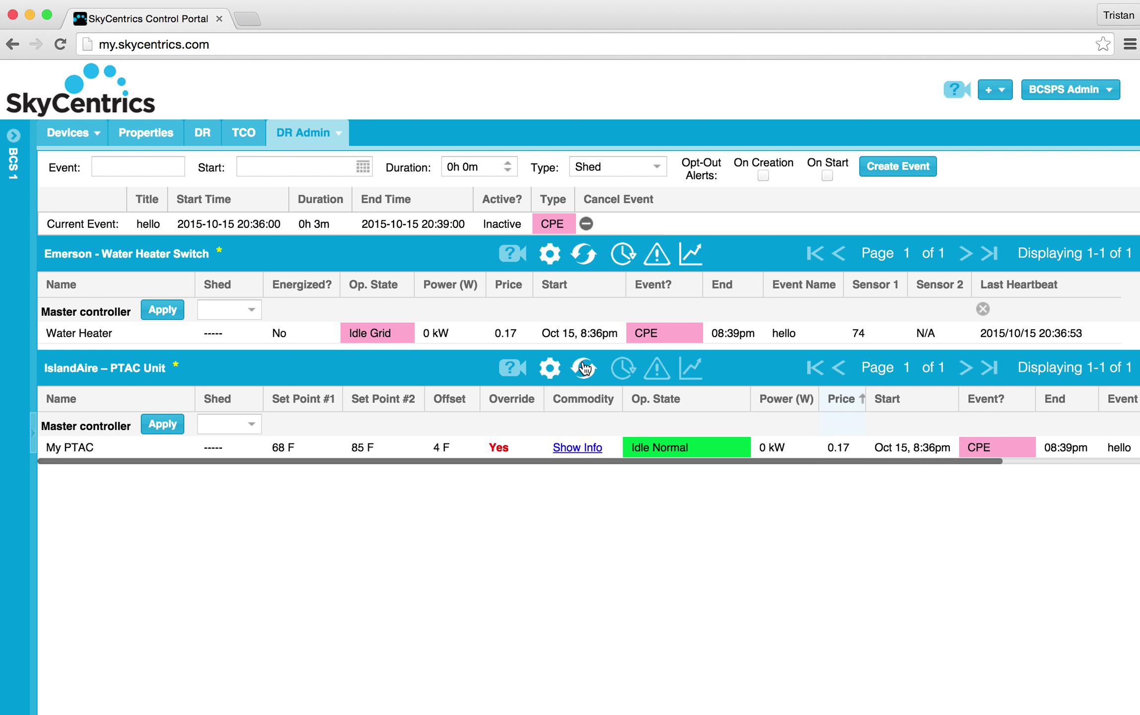